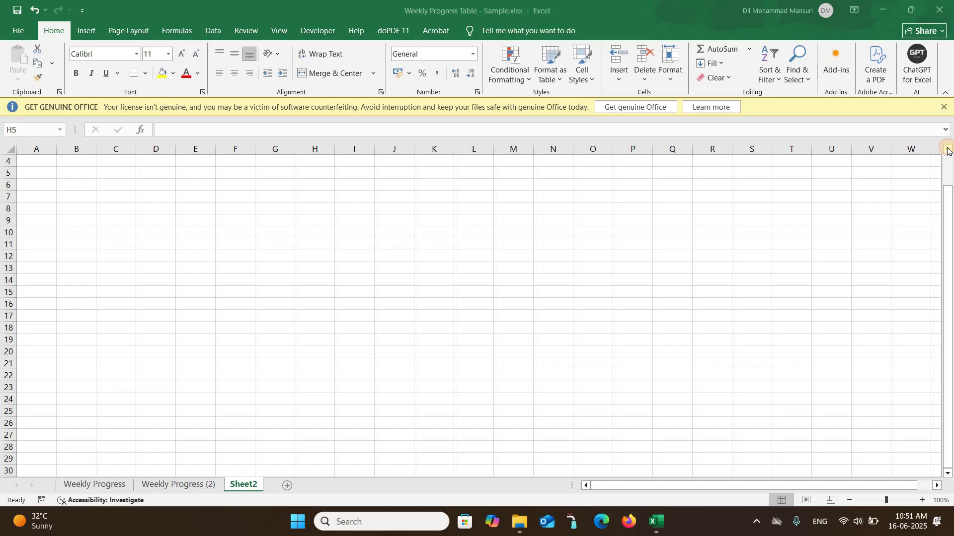
On the Weekly Progress sheet, move the vertical page boundary inward so the print area ends at column L
scroll(948, 151, up, 1)
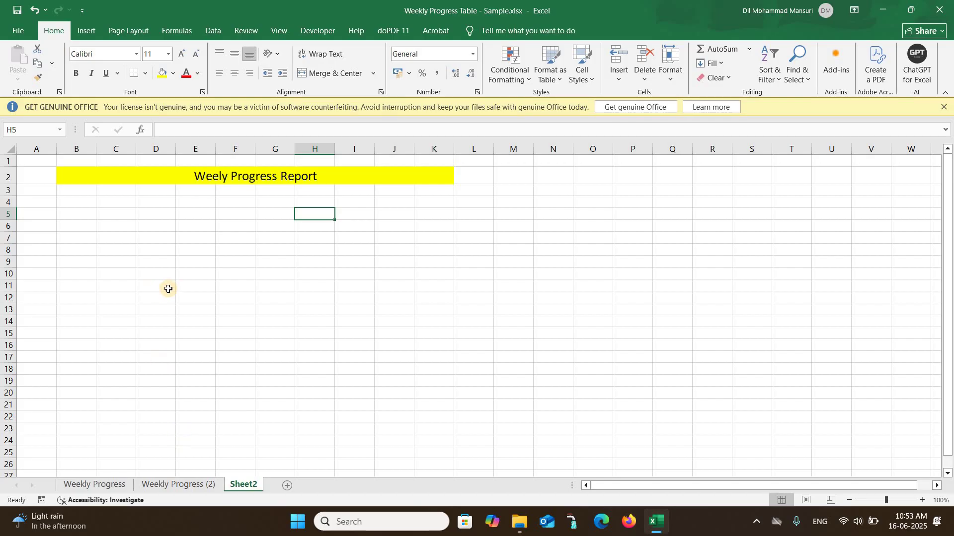
scroll(210, 288, down, 5)
scroll(209, 287, up, 5)
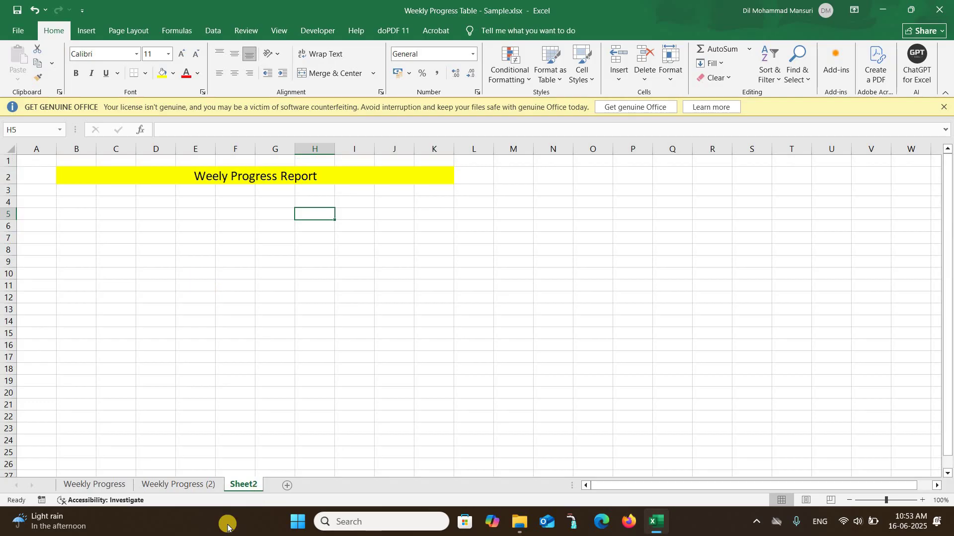
click(100, 490)
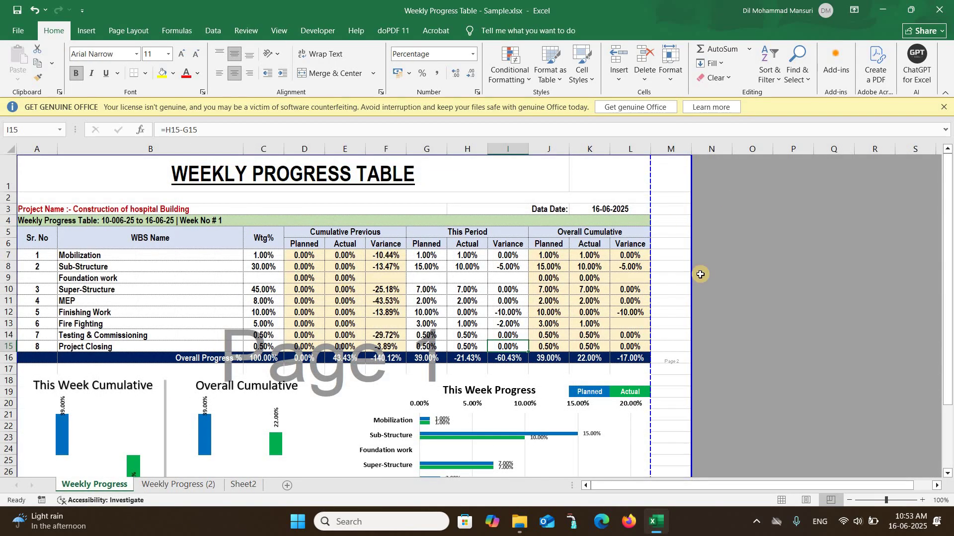
drag(687, 276, 652, 281)
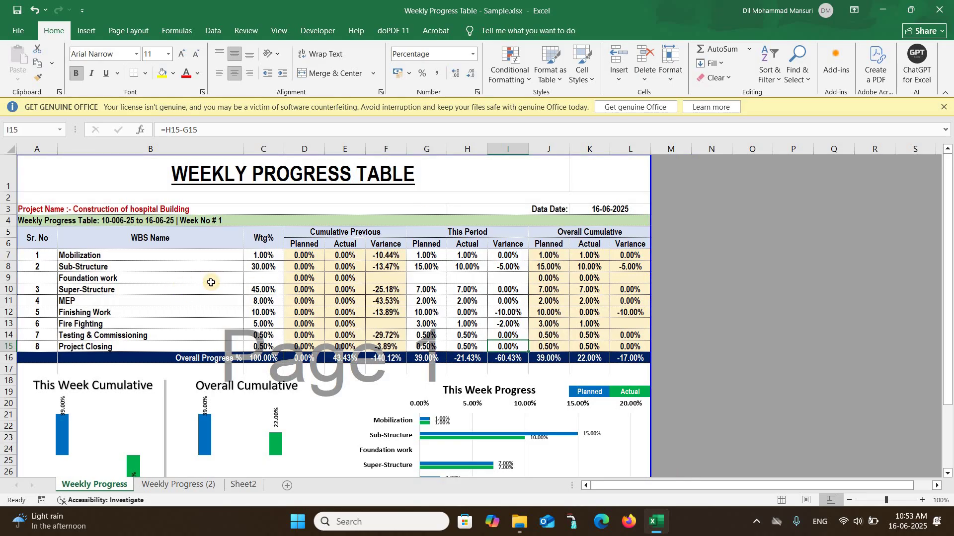
Enter "Contractor Name" in the empty merged row 2 above the project name
scroll(288, 278, down, 6)
scroll(289, 281, up, 6)
scroll(213, 284, down, 6)
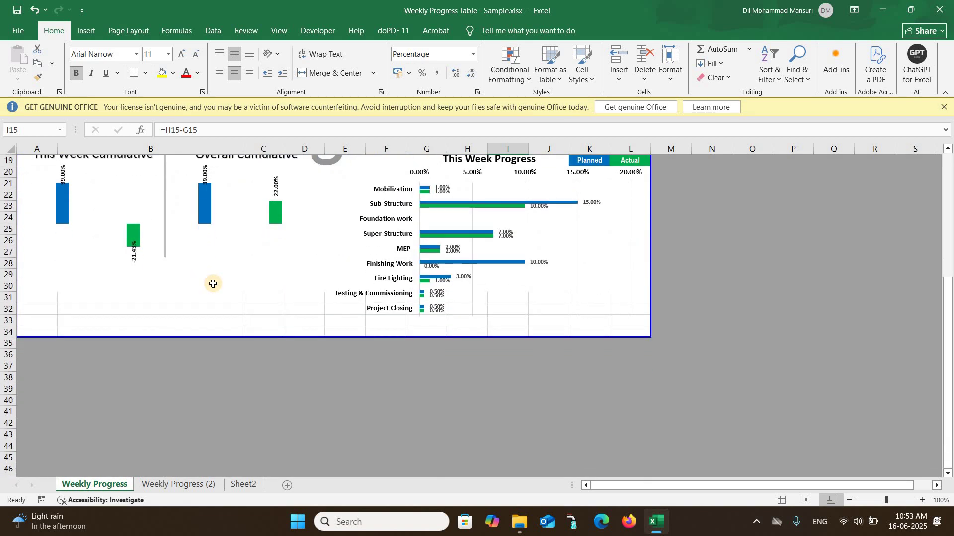
scroll(213, 284, up, 6)
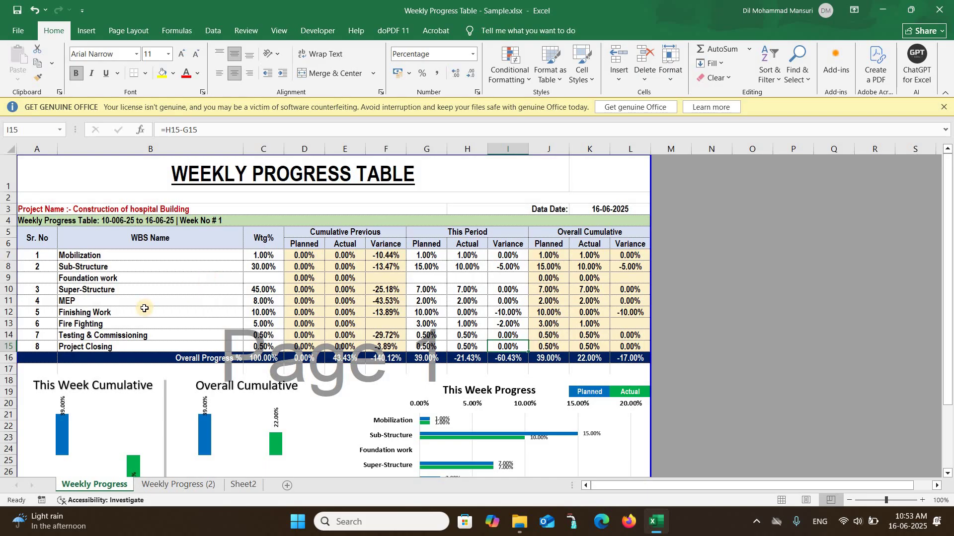
click(62, 209)
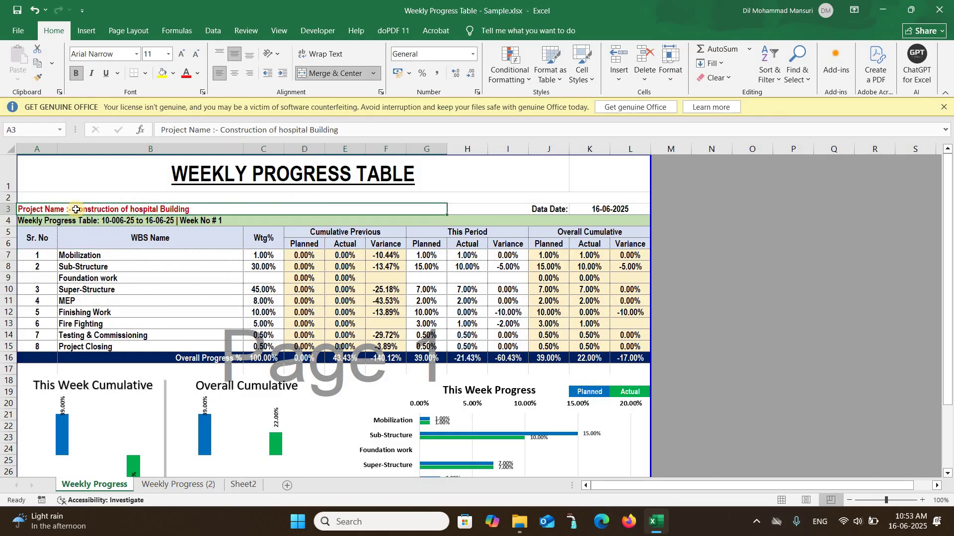
click(66, 196)
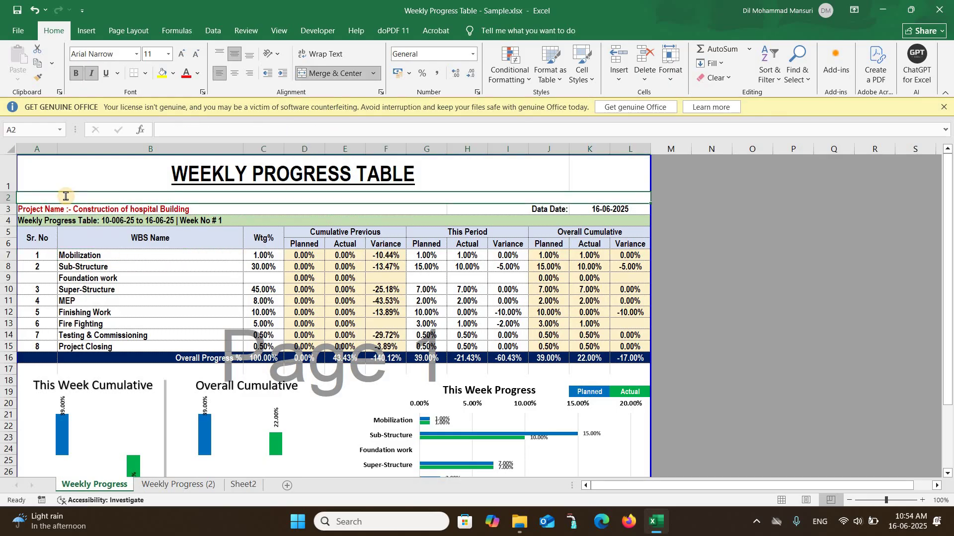
text(Cont)
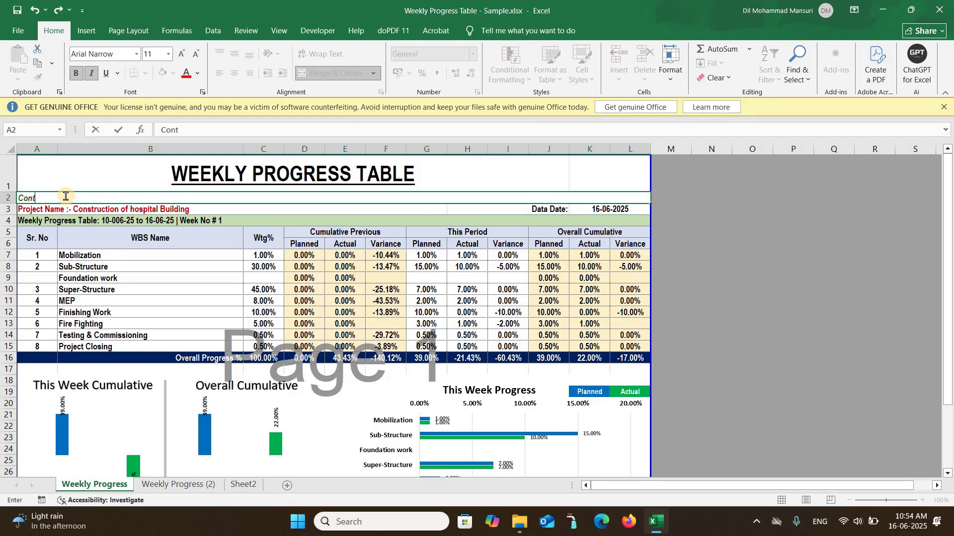
text(ractor Name)
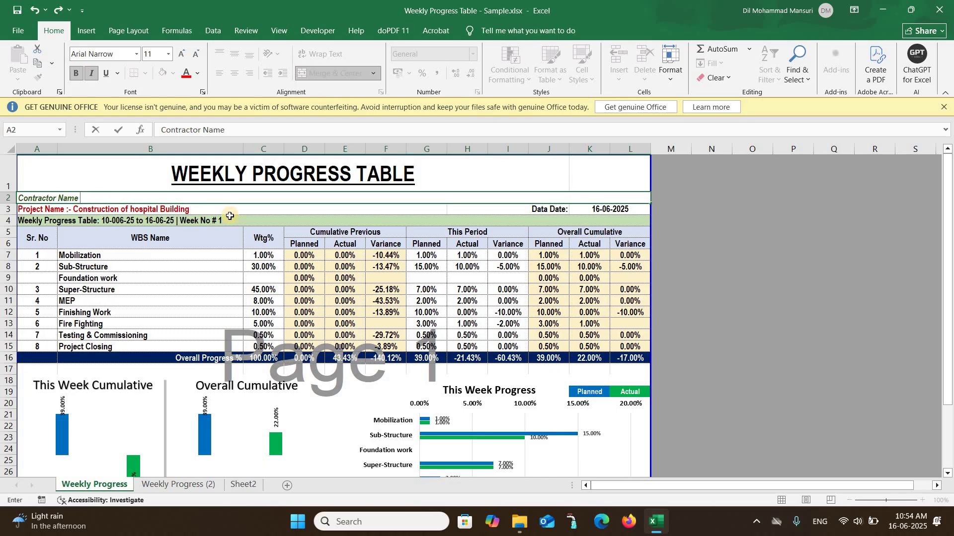
click(216, 205)
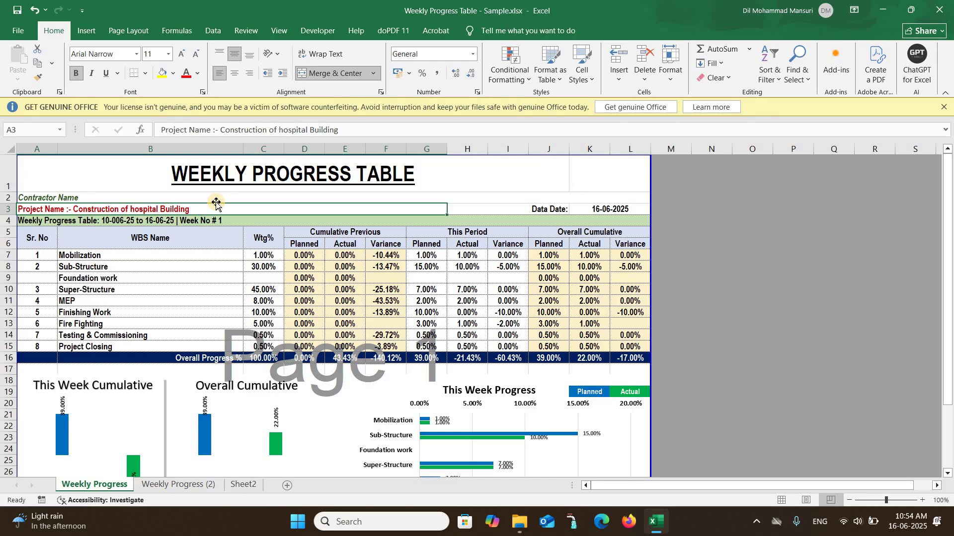
click(470, 194)
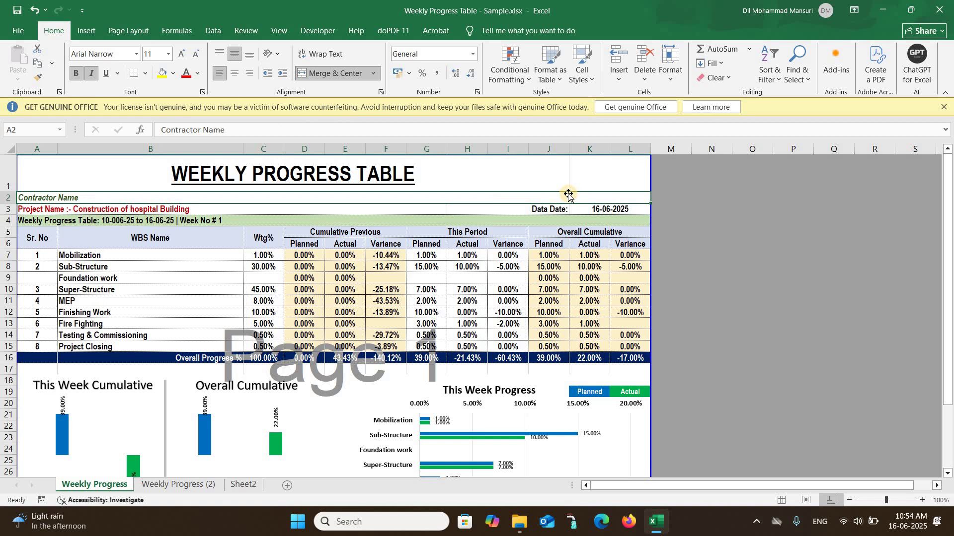
Correct the start date in the row 4 reporting period heading to 10-06-25
click(152, 210)
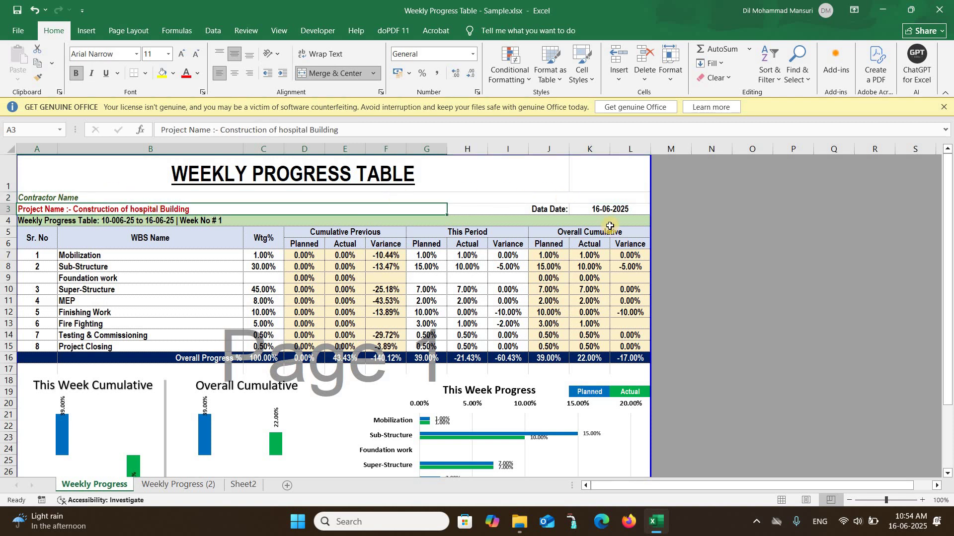
click(615, 208)
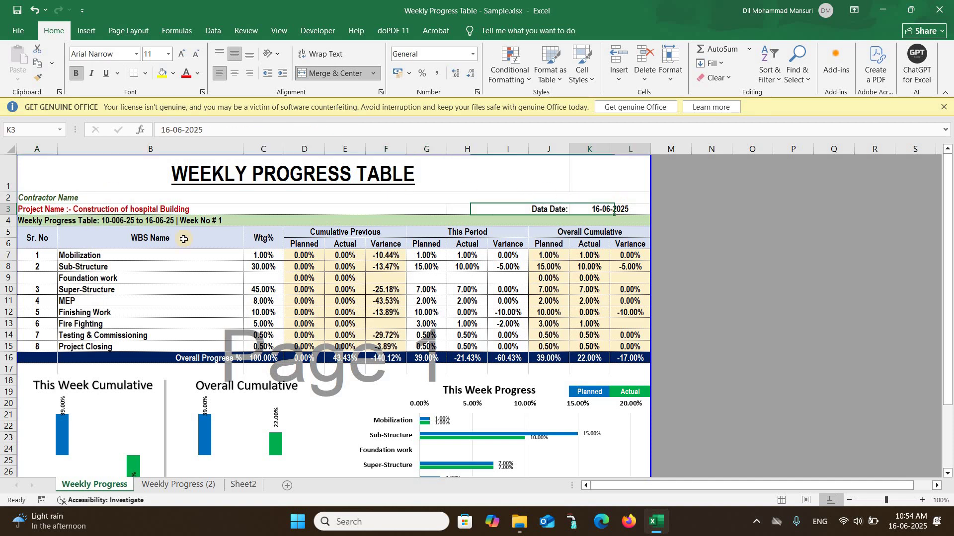
click(70, 221)
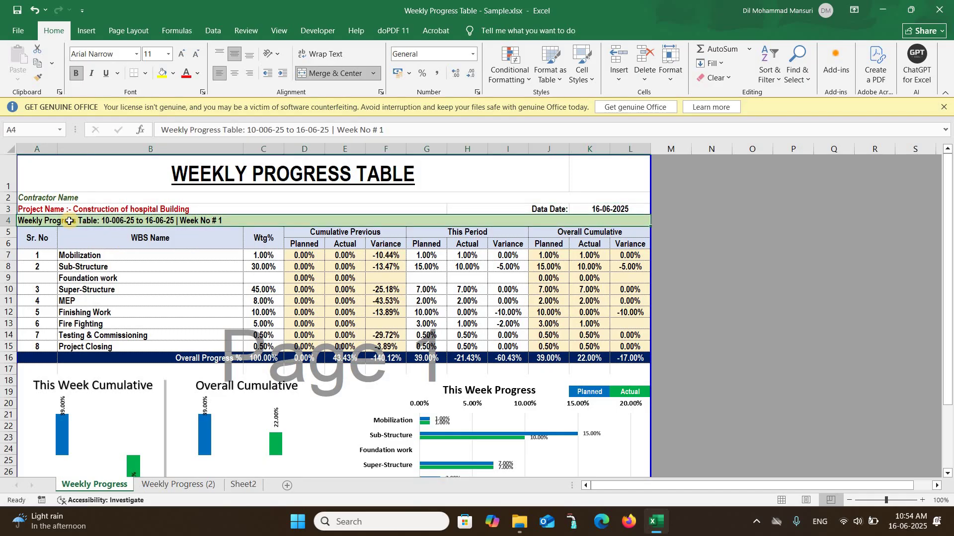
double_click(112, 219)
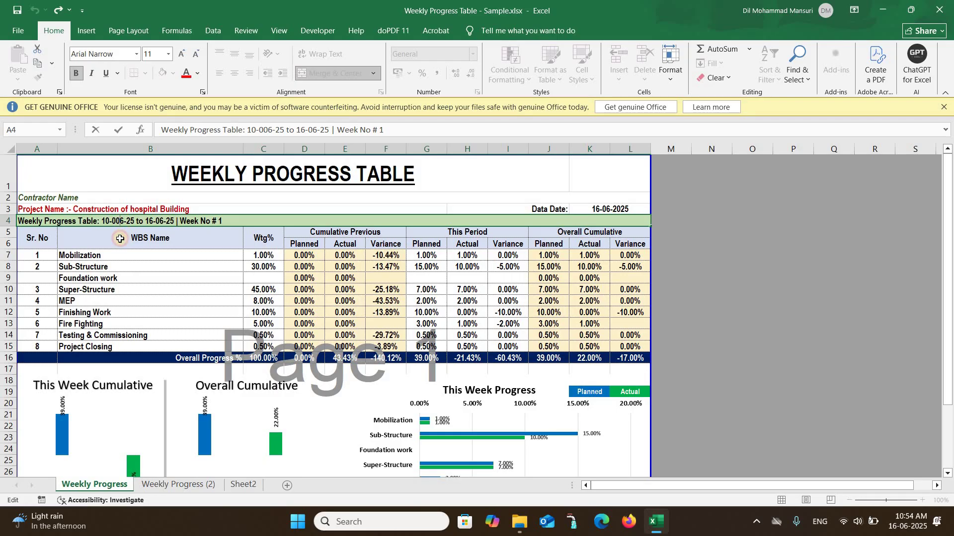
key(BackSpace)
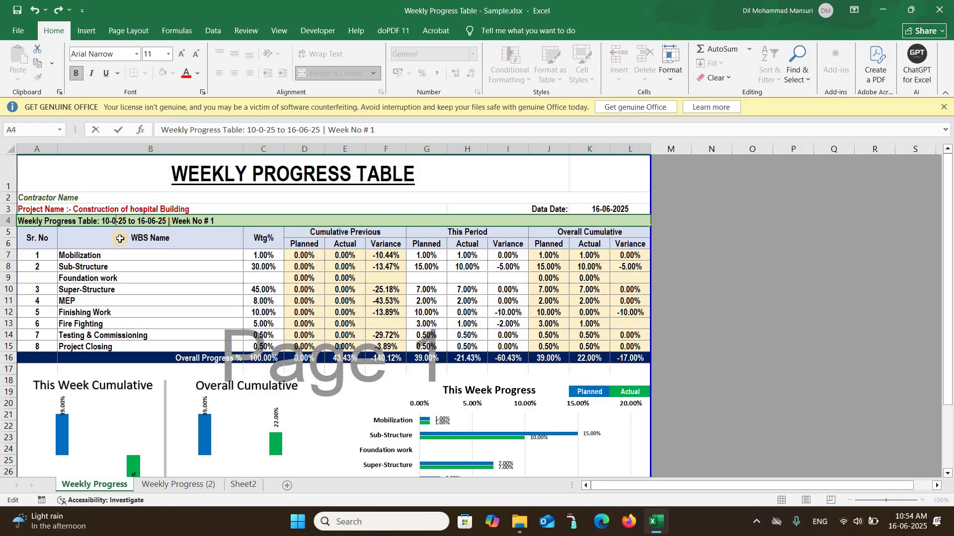
click(226, 221)
key(ctrl+Return)
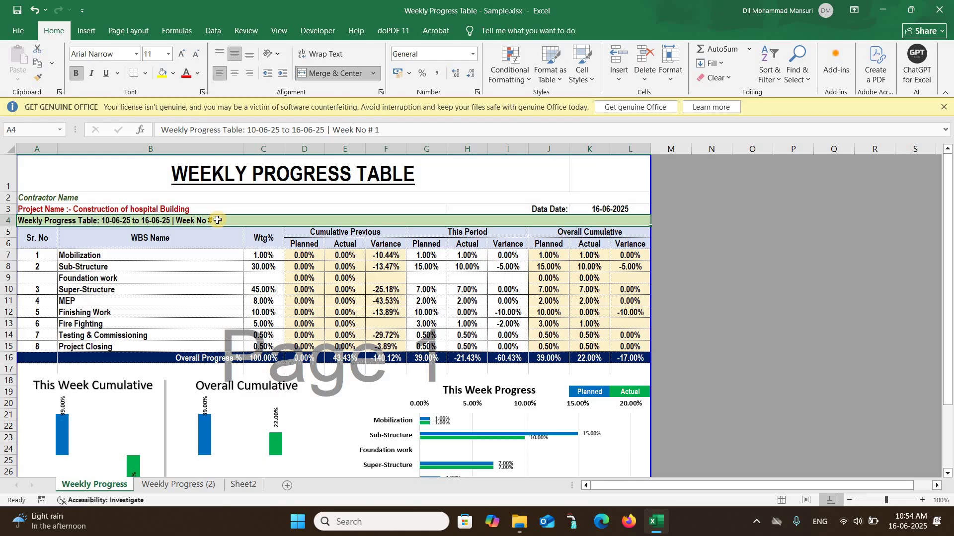
Review the WBS names in column B from Mobilization down to Testing & Commissioning
click(114, 256)
click(114, 267)
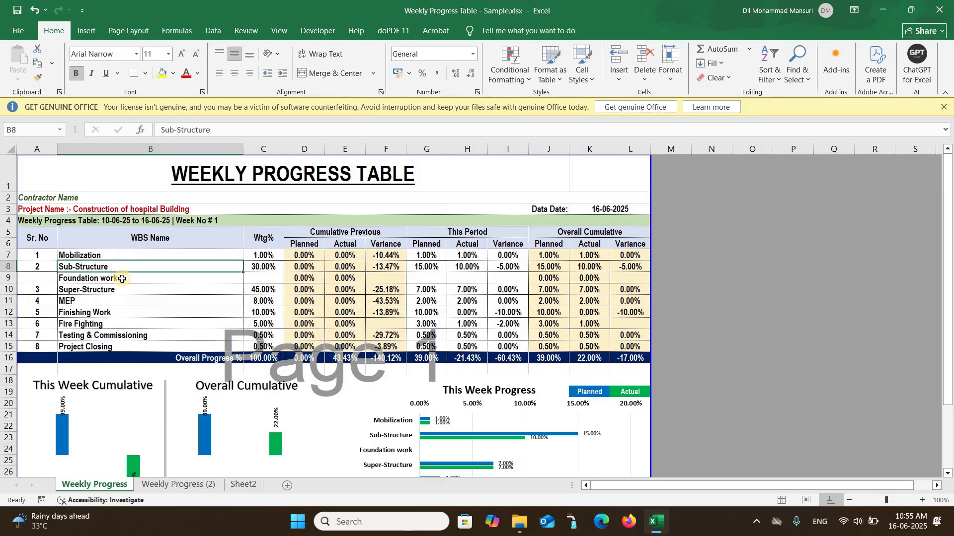
click(124, 279)
click(121, 266)
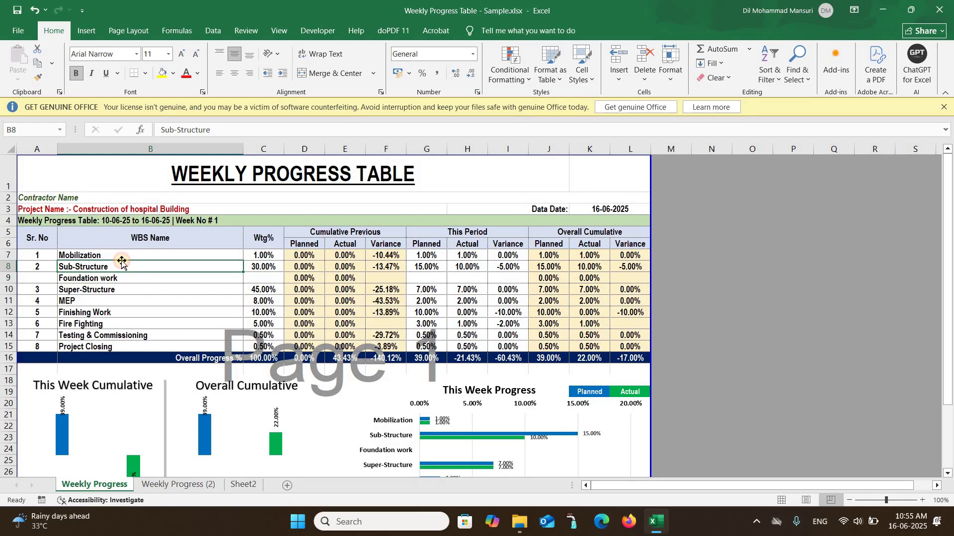
click(119, 280)
click(119, 290)
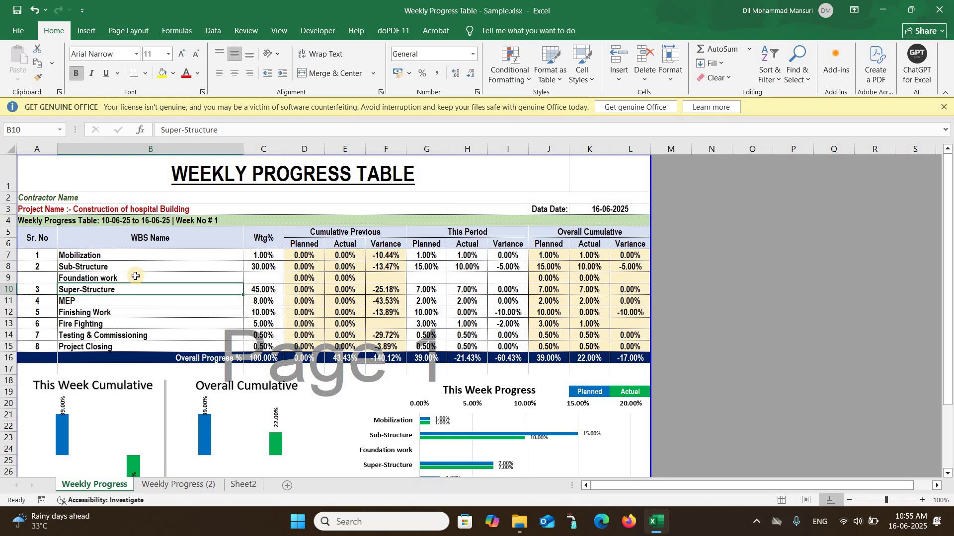
key(Up)
key(Up)
key(Up)
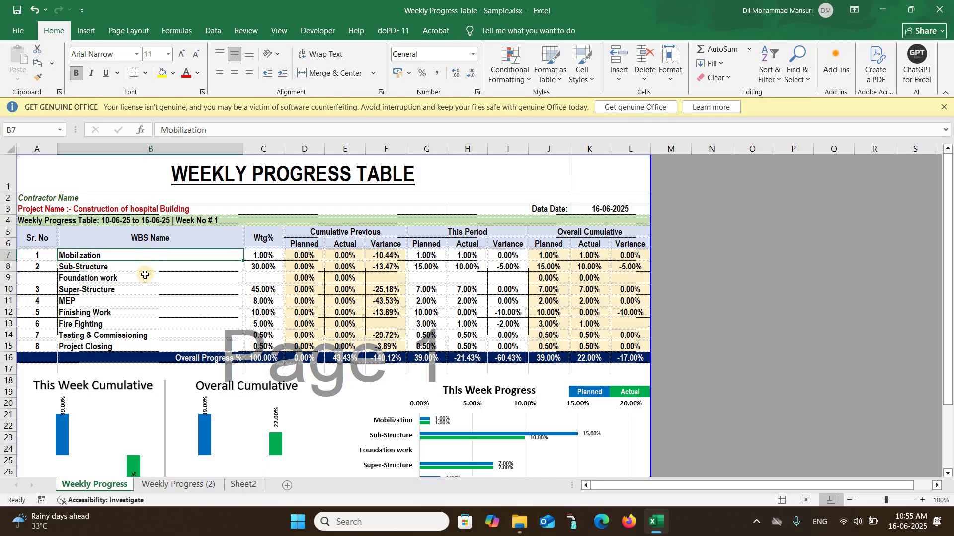
key(Down)
key(Down)
click(135, 293)
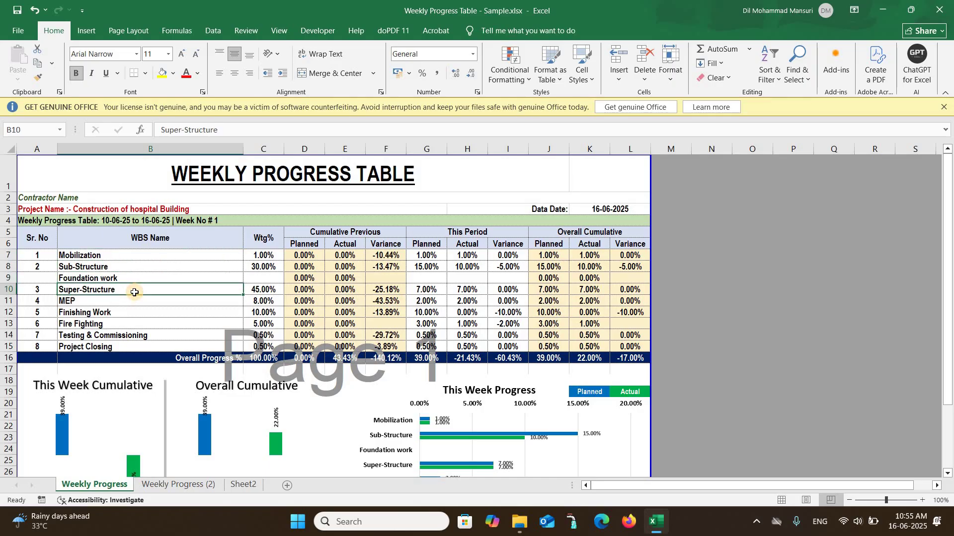
key(Down)
key(Down)
key(Down)
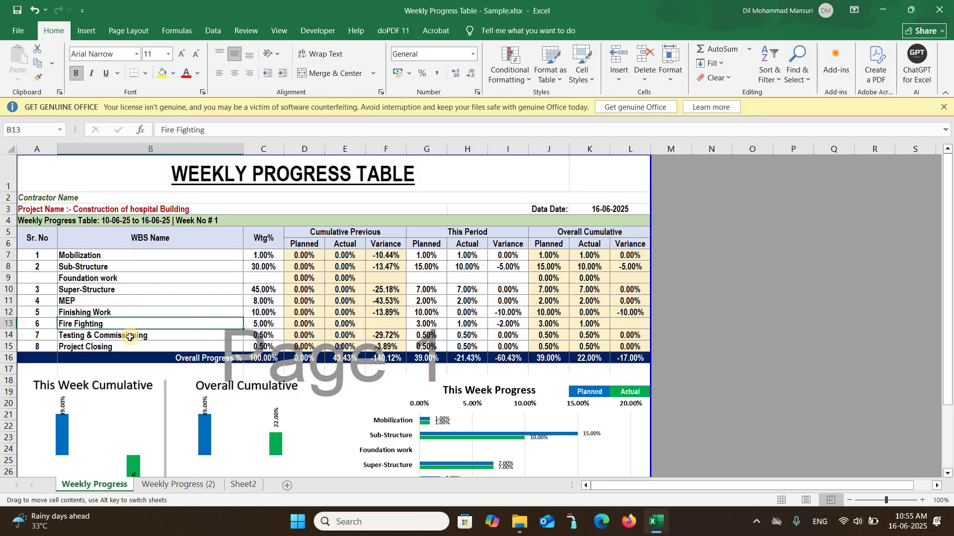
key(Down)
key(Down)
click(131, 337)
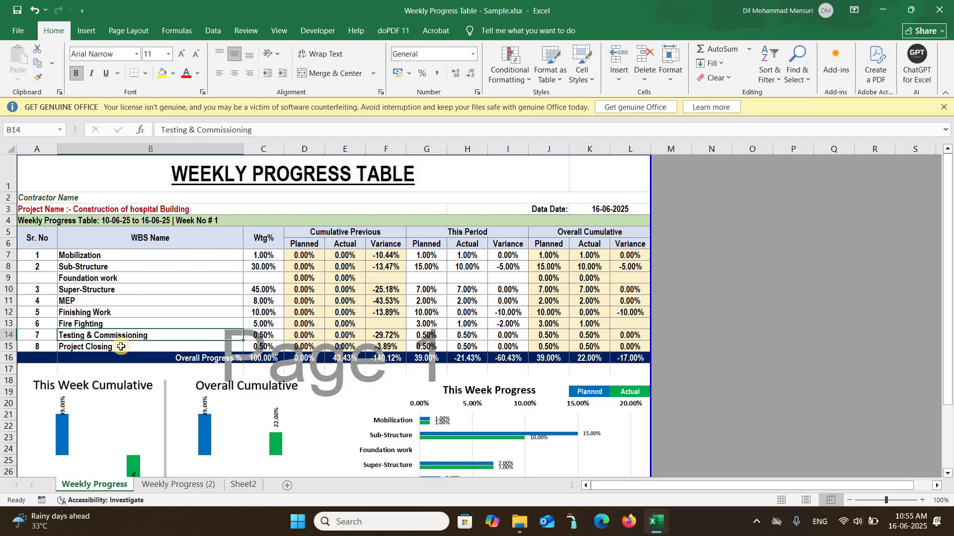
Clear the WBS name "Project Closing" from cell B15
click(121, 347)
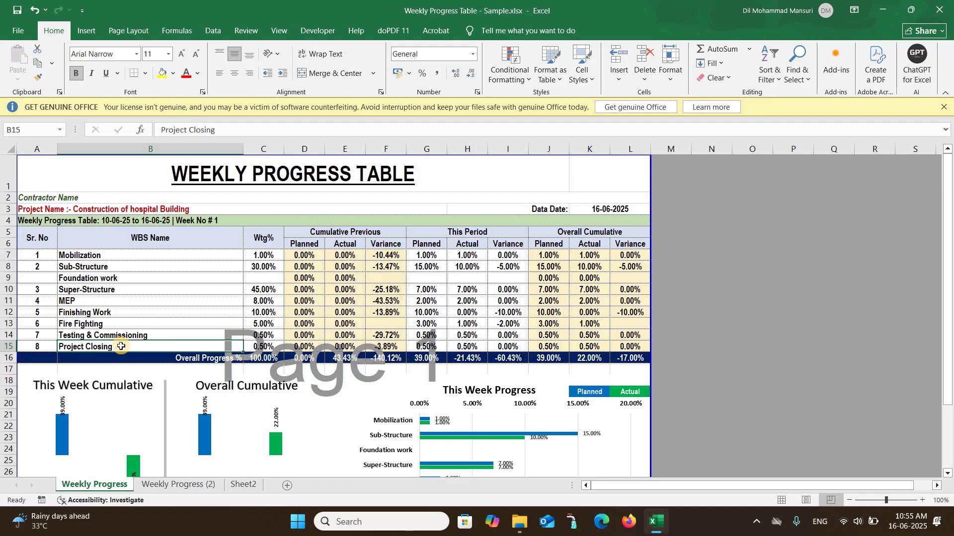
key(Delete)
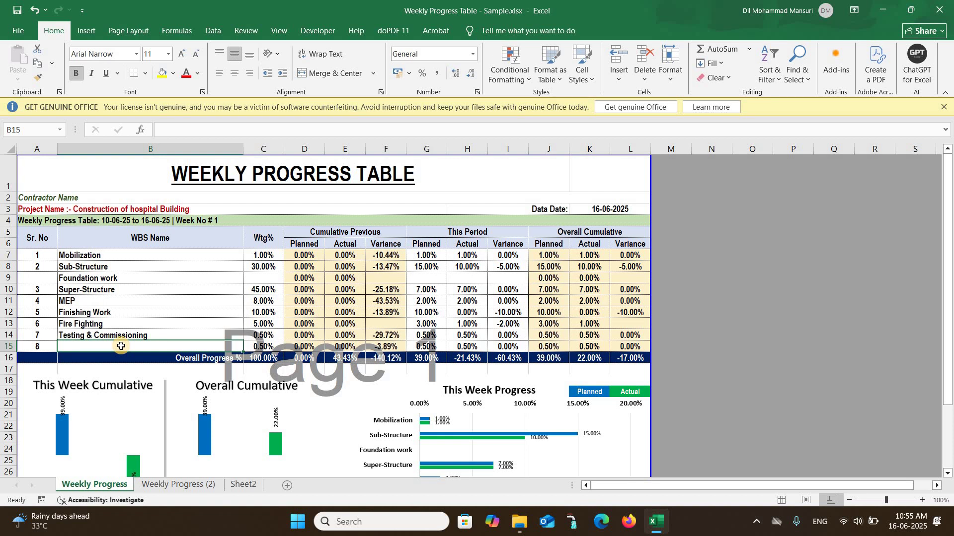
Go back over the WBS names in column B and check the weightage beside Mobilization
click(136, 258)
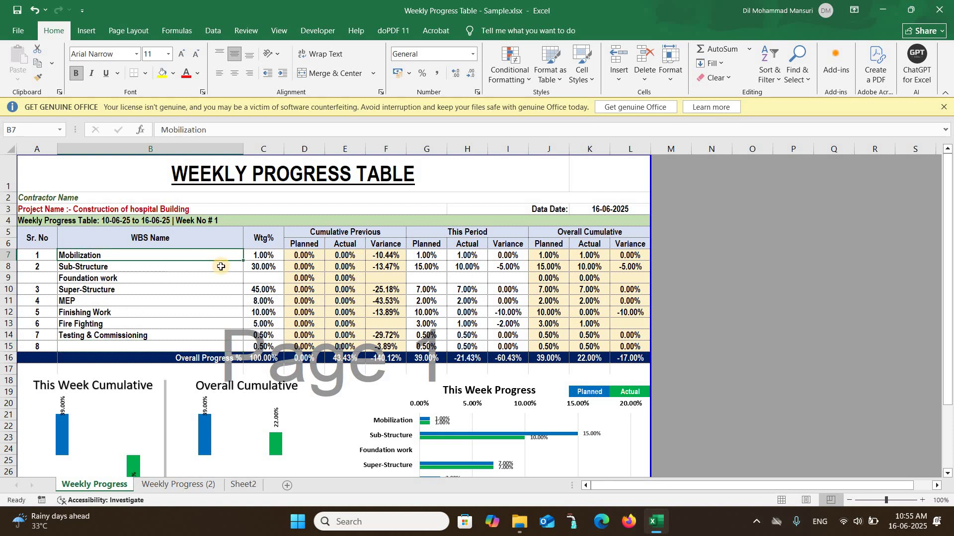
key(Right)
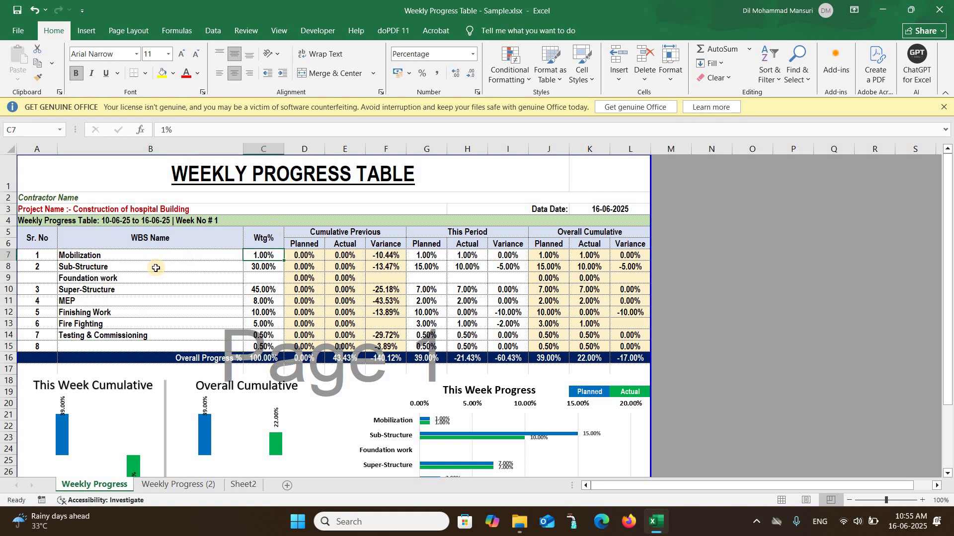
click(114, 324)
key(Down)
key(Up)
key(Up)
key(Up)
key(Up)
key(Up)
key(Up)
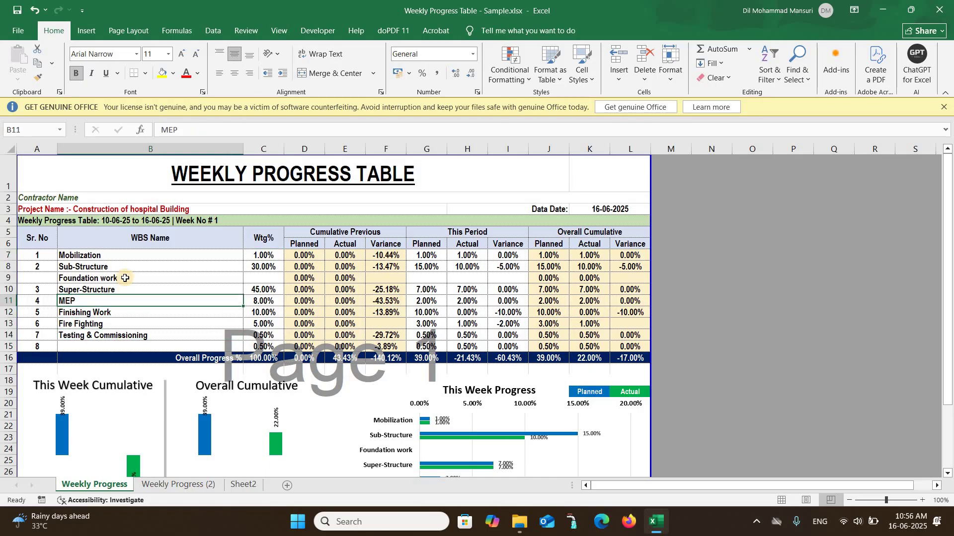
key(Up)
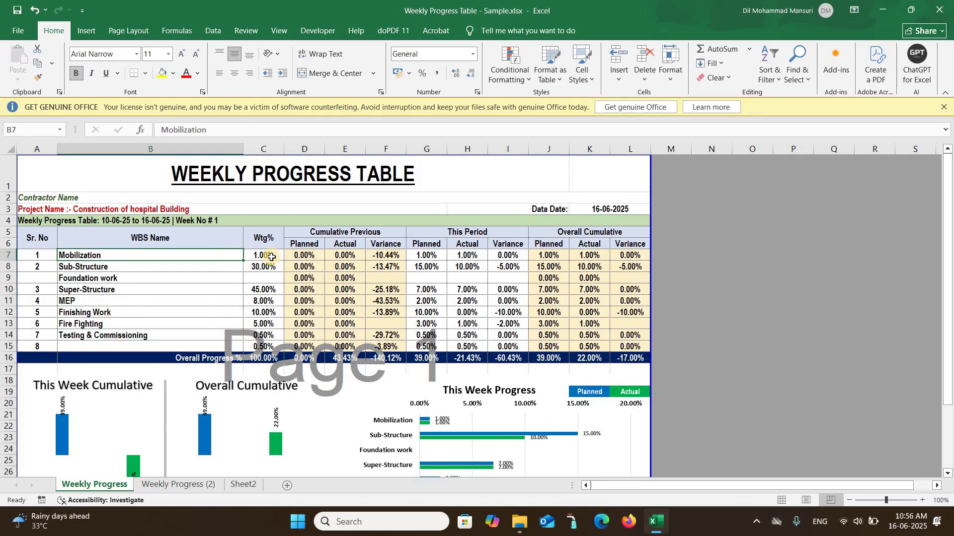
Examine the Wtg% values of Mobilization, Sub-Structure and Super-Structure, and the sum formula in the Overall Progress row
click(272, 257)
key(Down)
key(Down)
key(Down)
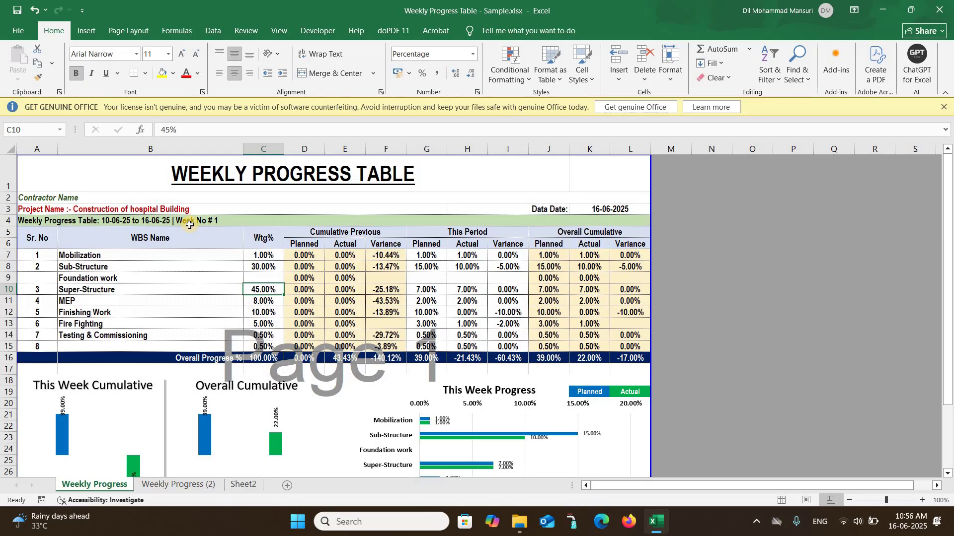
click(263, 256)
click(266, 267)
click(263, 289)
click(263, 358)
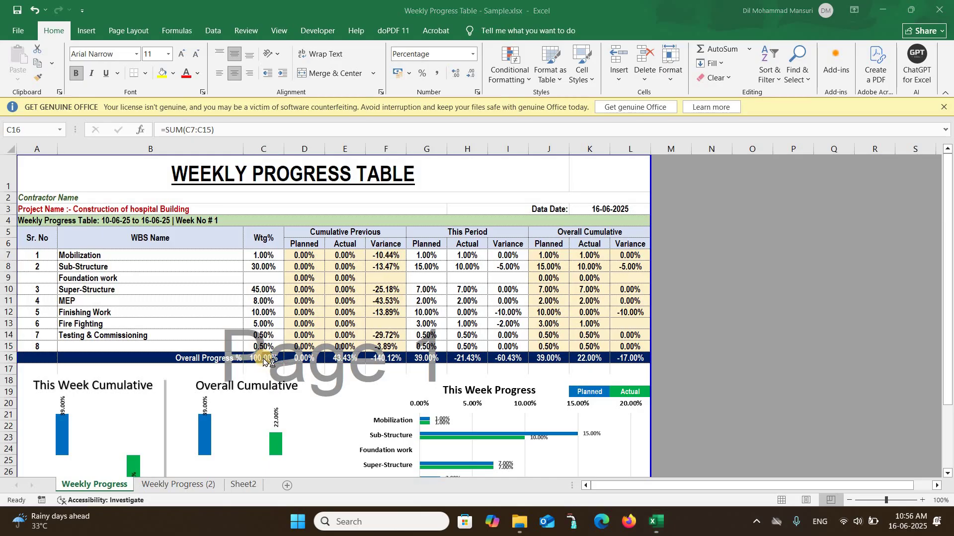
click(263, 359)
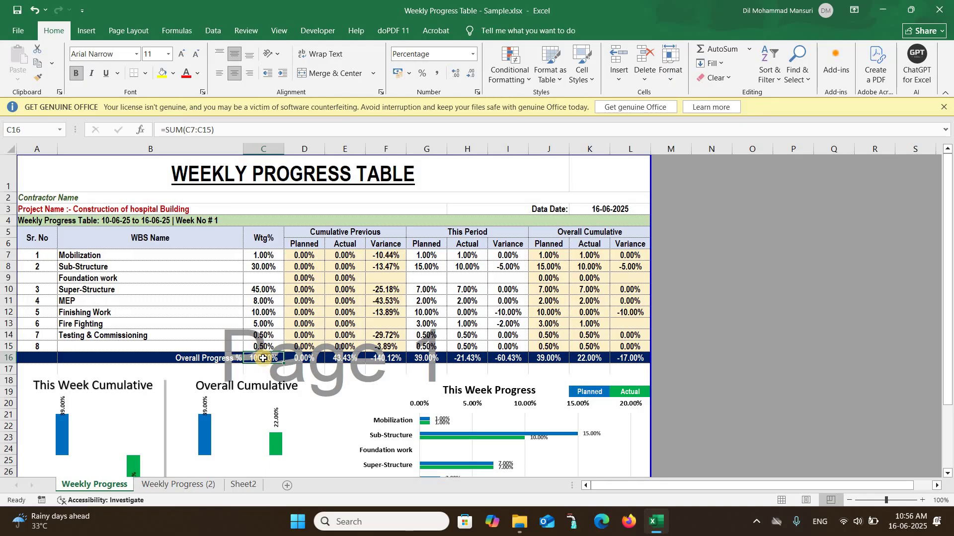
click(148, 267)
click(267, 267)
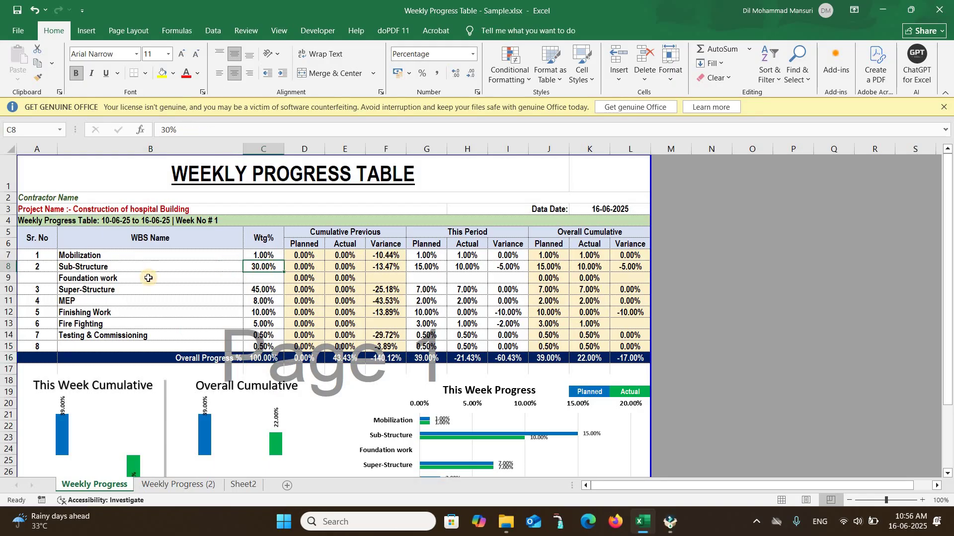
Review the Sub-Structure and Foundation work items and the Wtg% values from Mobilization down through the remaining WBS rows
click(134, 270)
click(140, 280)
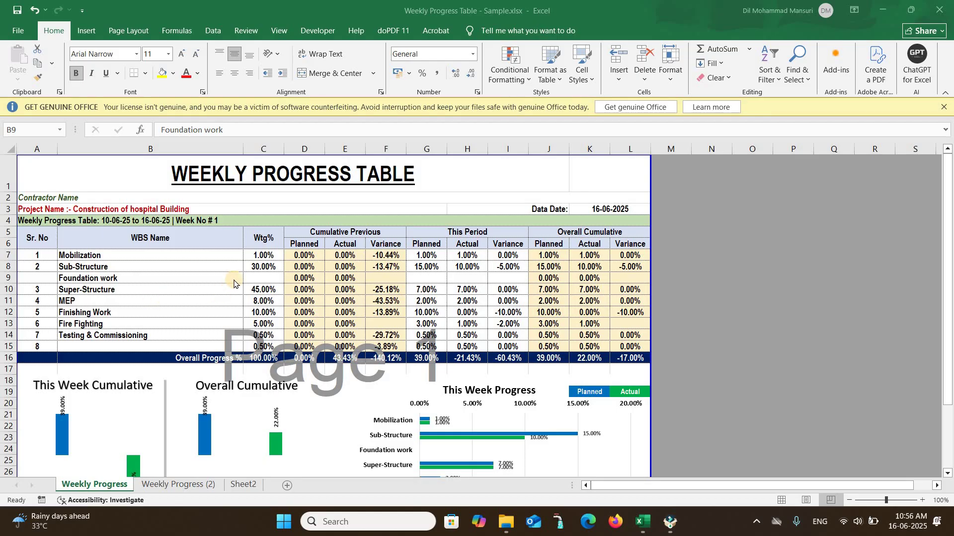
click(267, 256)
click(266, 267)
click(266, 290)
key(Down)
key(Down)
key(Down)
key(Down)
key(Down)
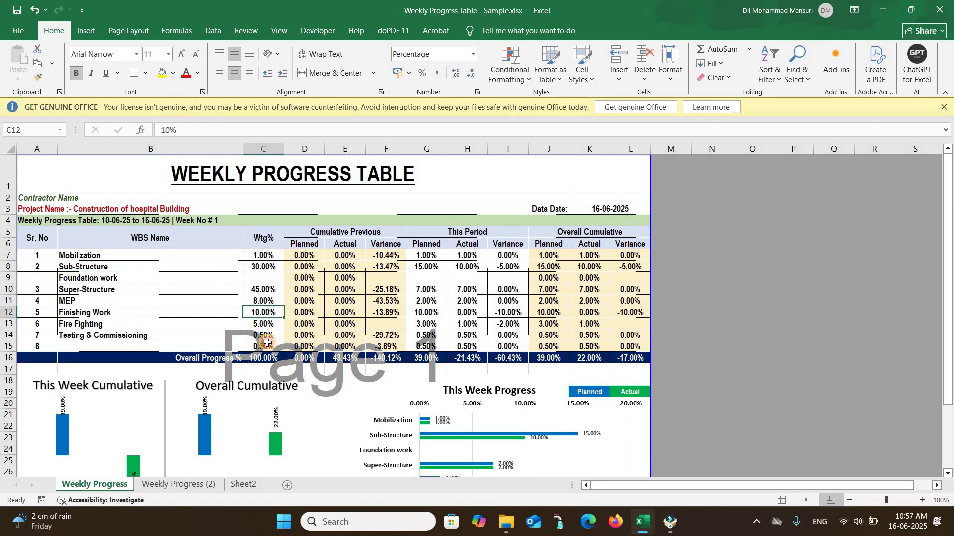
Enter the formula =D7-E7 as the Cumulative Previous variance for Mobilization in cell F7
click(352, 235)
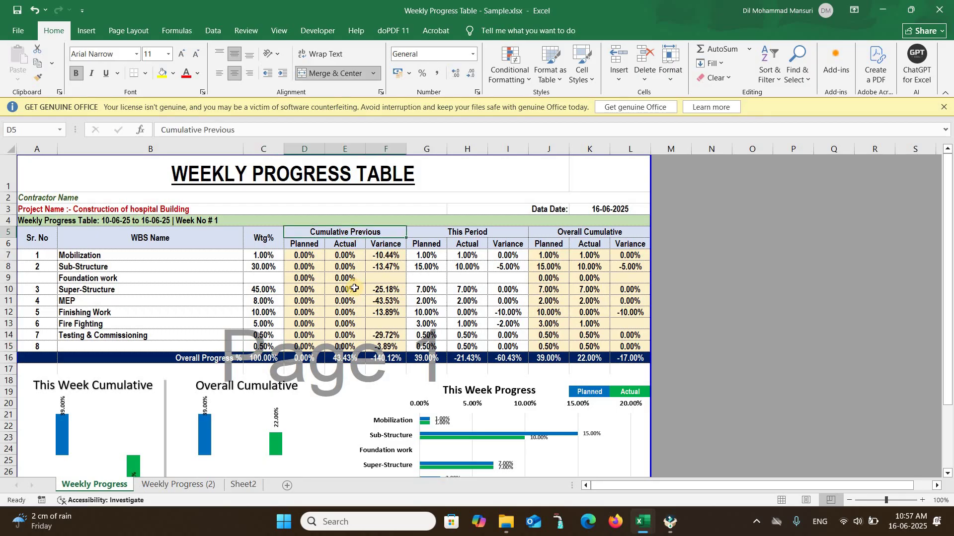
drag(384, 267, 390, 257)
click(389, 255)
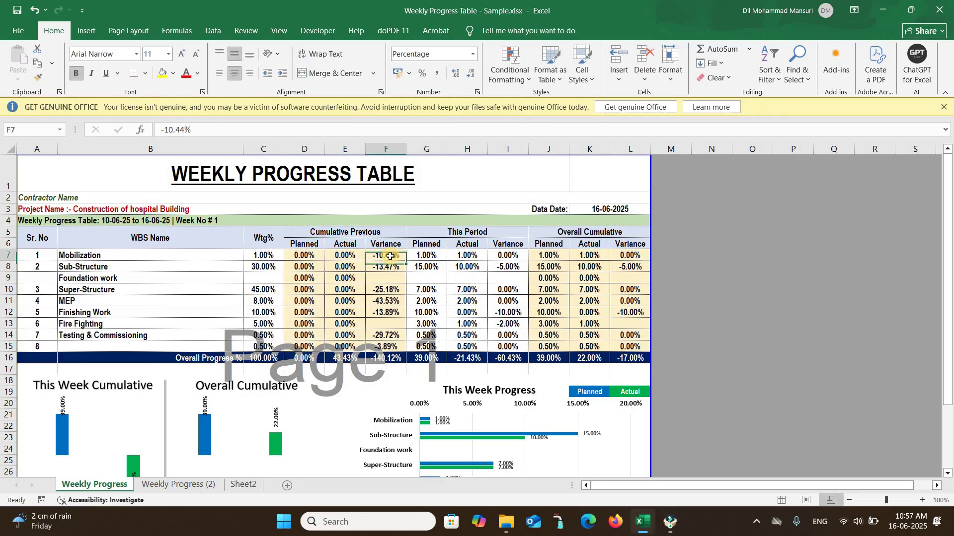
text(=)
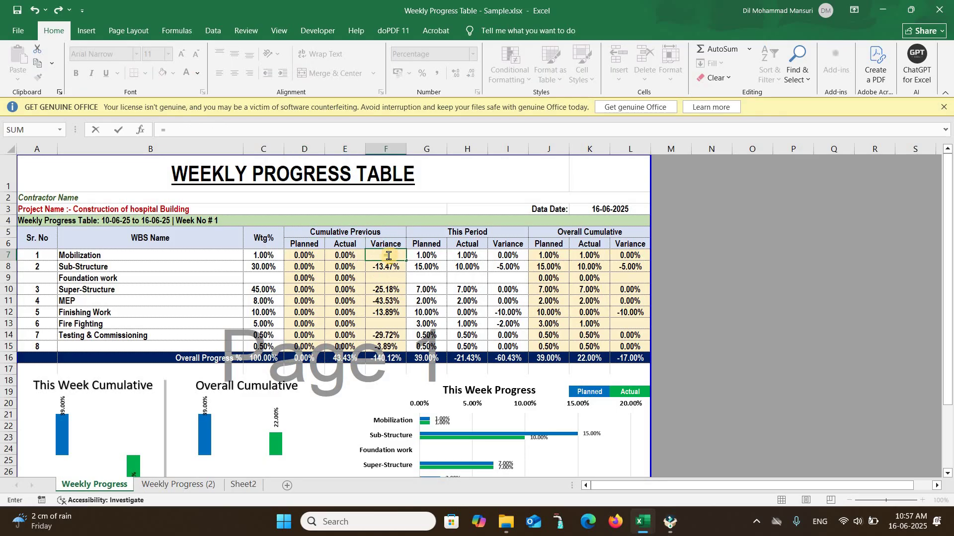
click(302, 255)
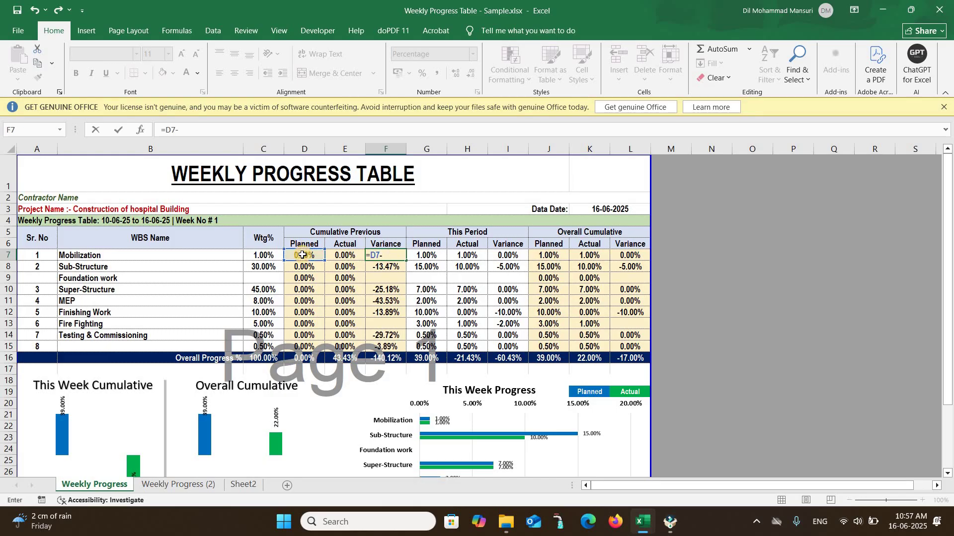
text(-)
click(345, 256)
key(Return)
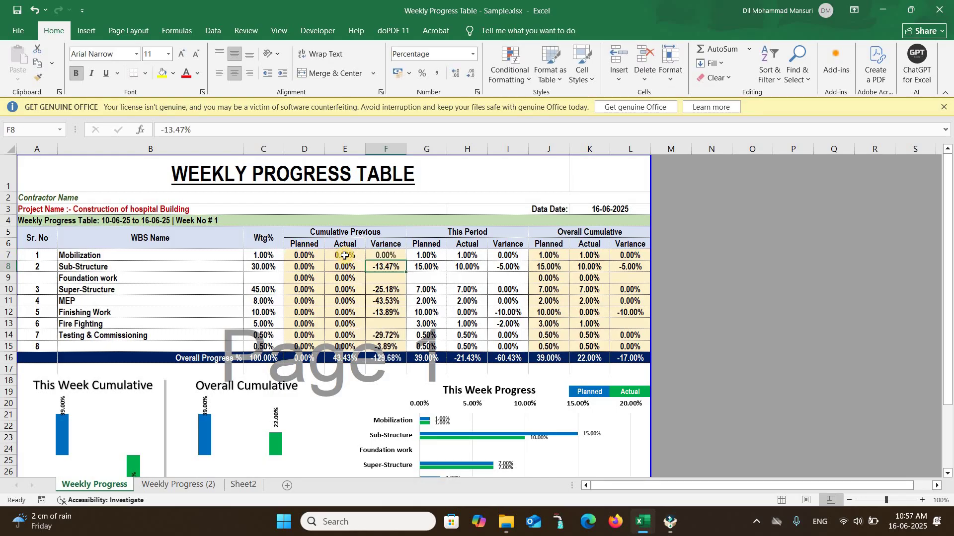
Fill the Cumulative Previous variance formula from F7 down through F15
click(386, 255)
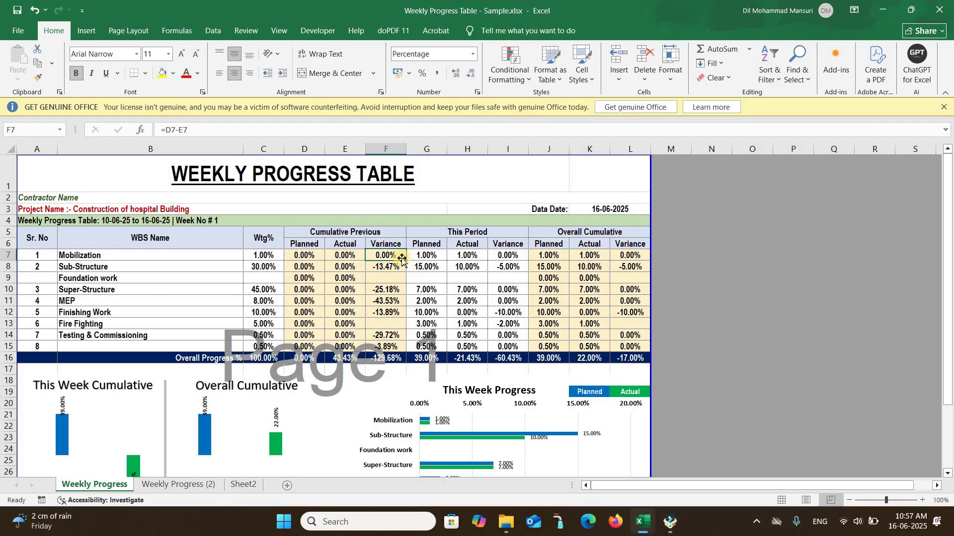
drag(407, 260, 392, 348)
key(Up)
key(Up)
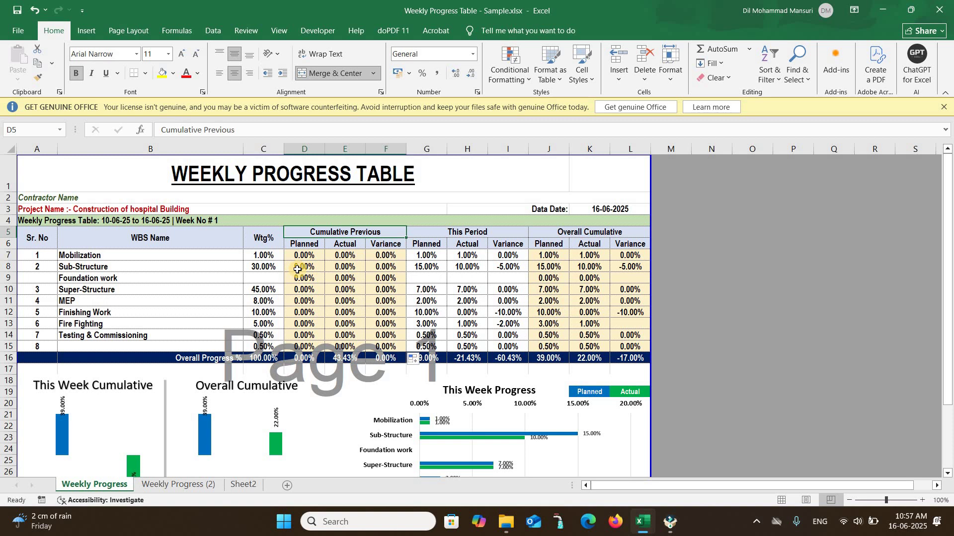
Examine the Cumulative Previous planned, actual and variance cells of the first rows, and the three period headings in row 5
key(Down)
key(Down)
key(Down)
key(Up)
key(Right)
key(Right)
click(383, 267)
click(306, 269)
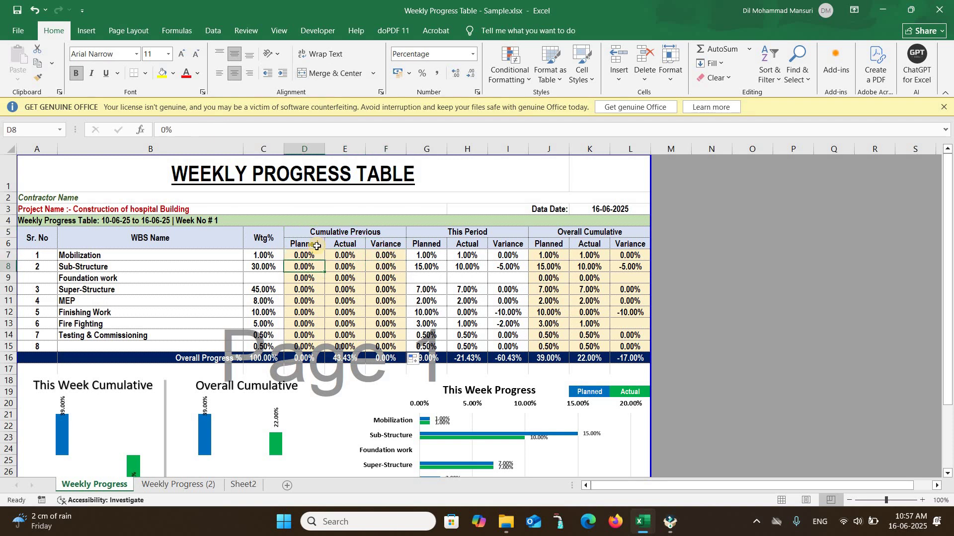
click(326, 234)
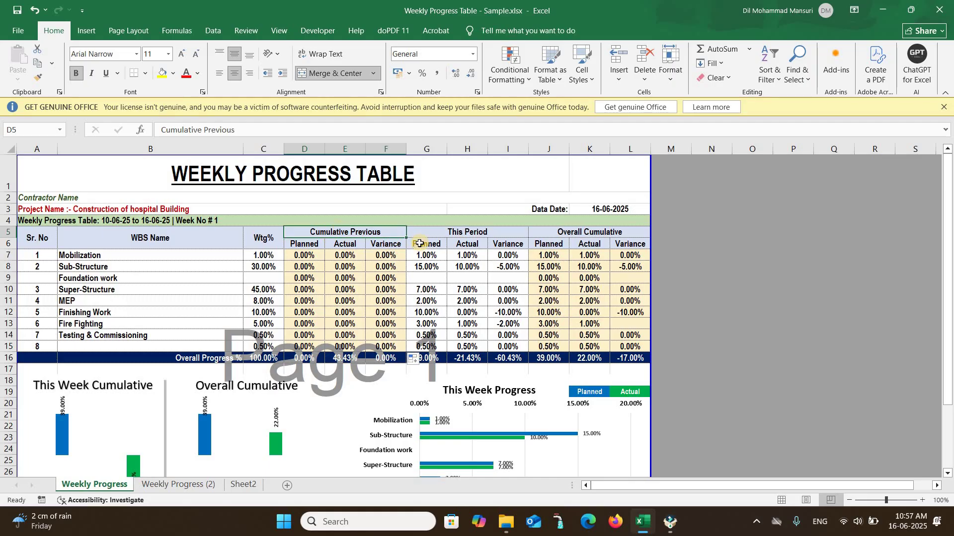
key(Right)
key(Right)
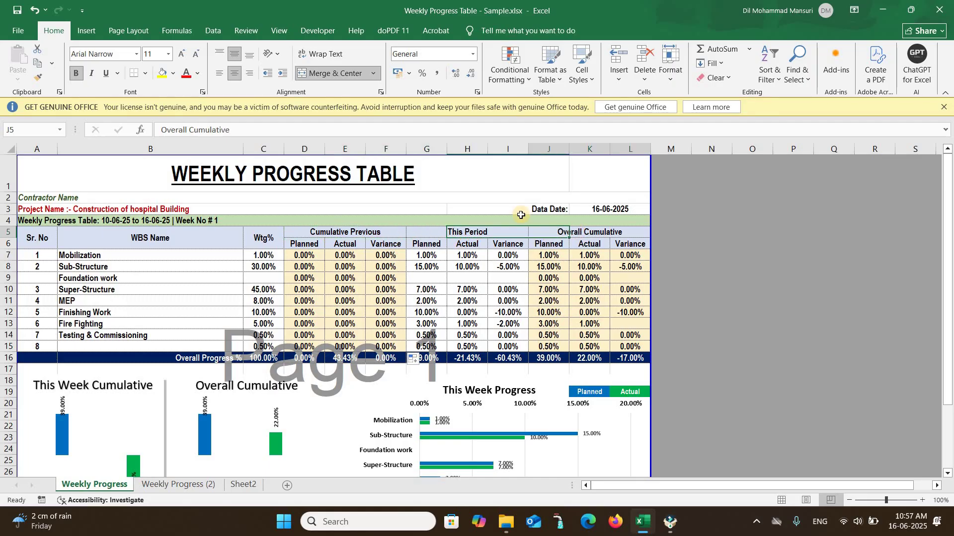
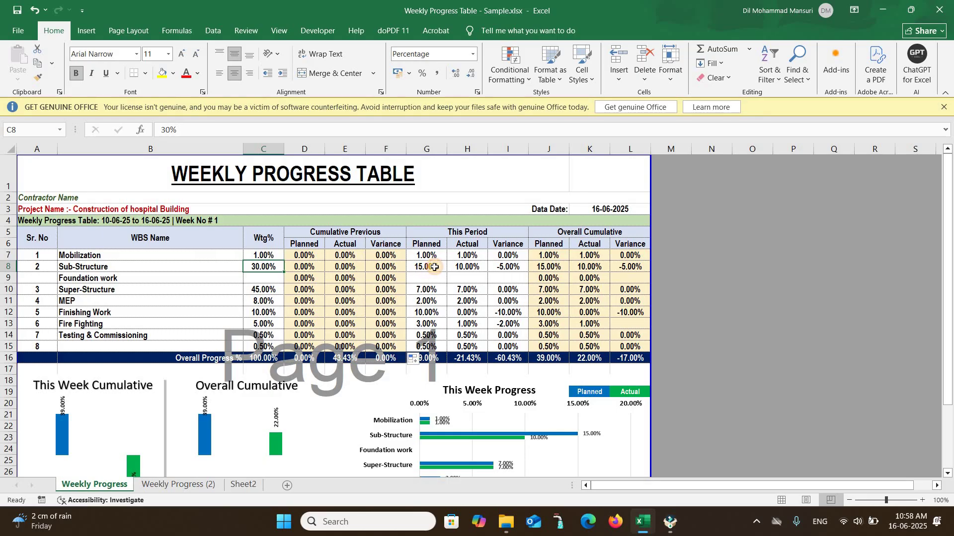
Compare This Period's planned percentages with the Wtg% values for Sub-Structure, Super-Structure, MEP and Finishing Work
click(434, 267)
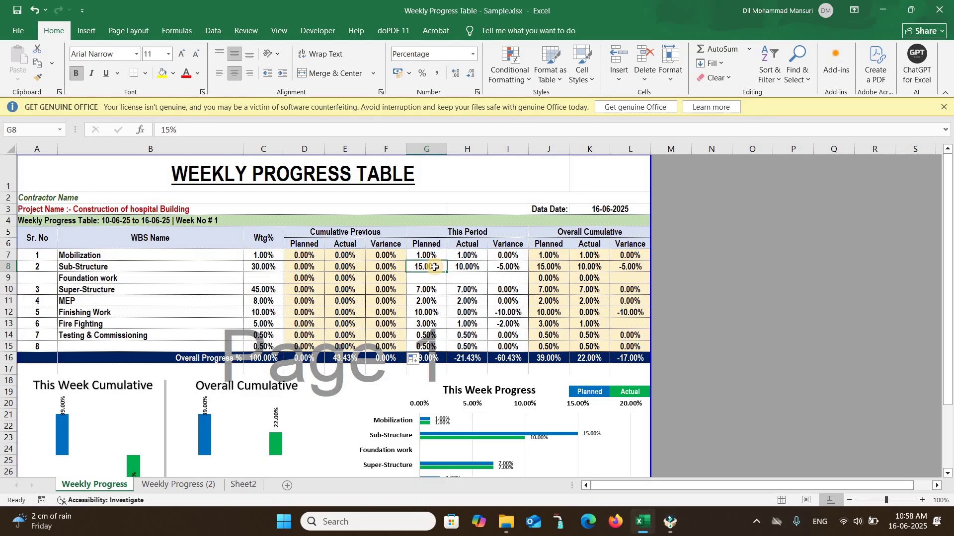
click(434, 289)
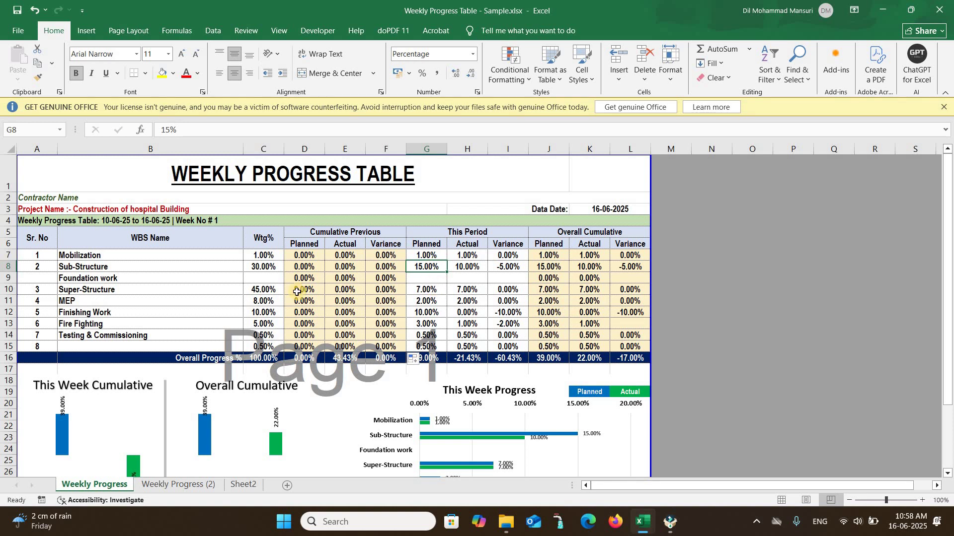
click(266, 289)
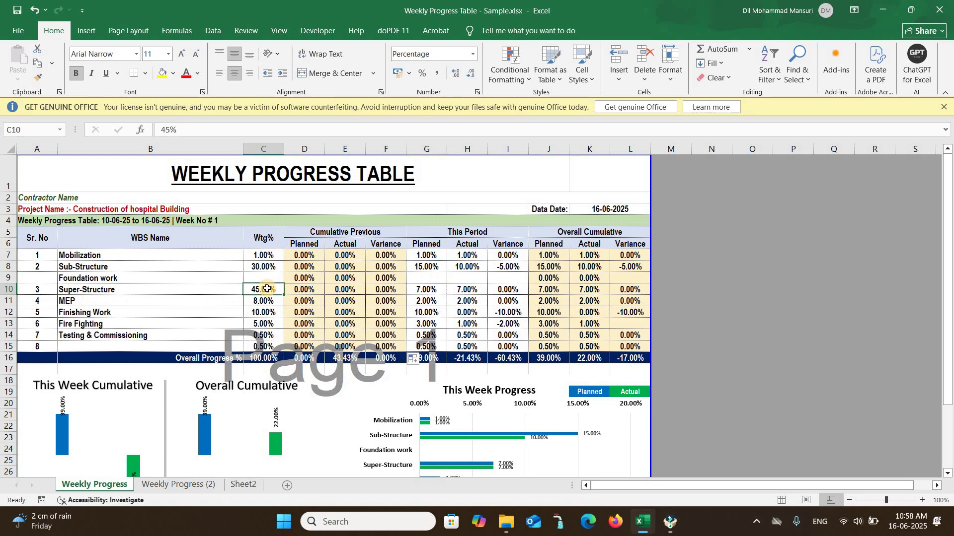
click(430, 289)
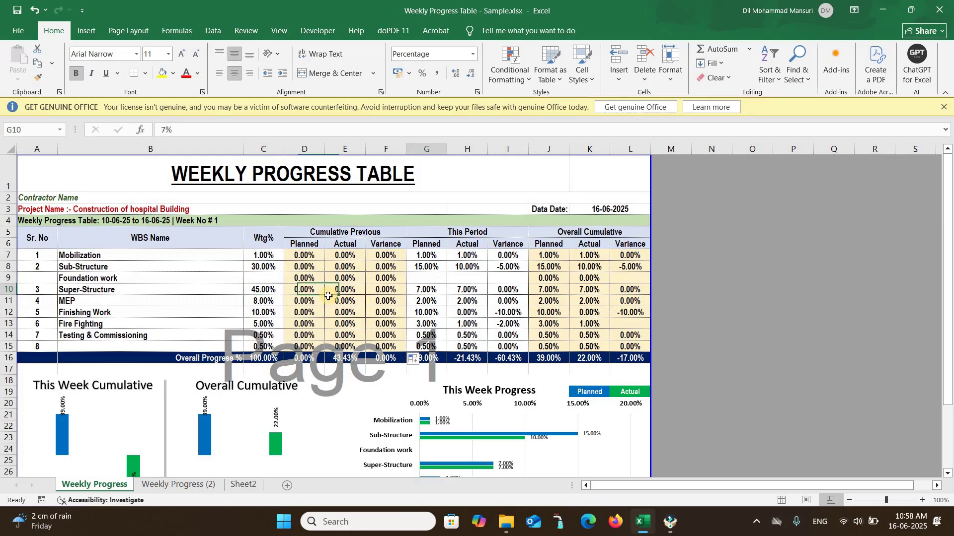
click(268, 300)
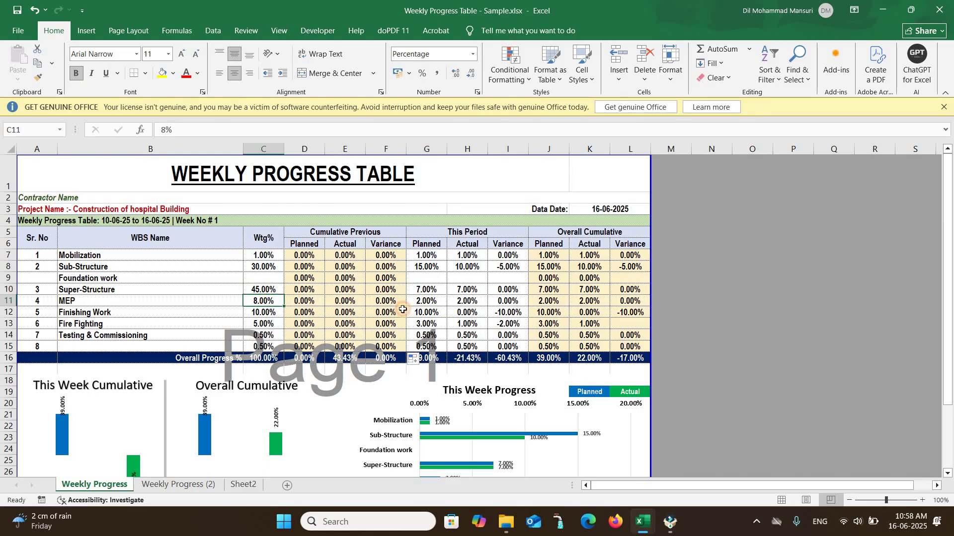
click(428, 301)
click(273, 317)
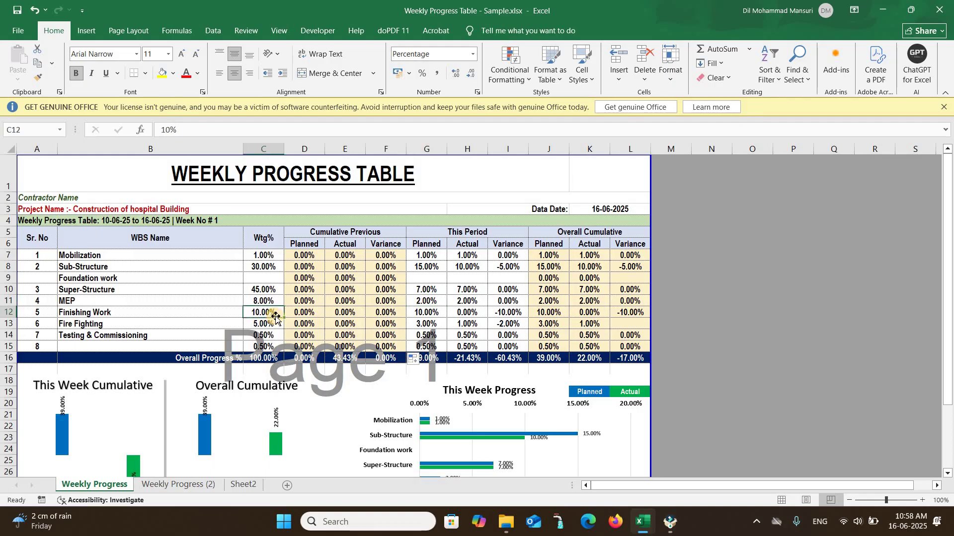
click(426, 313)
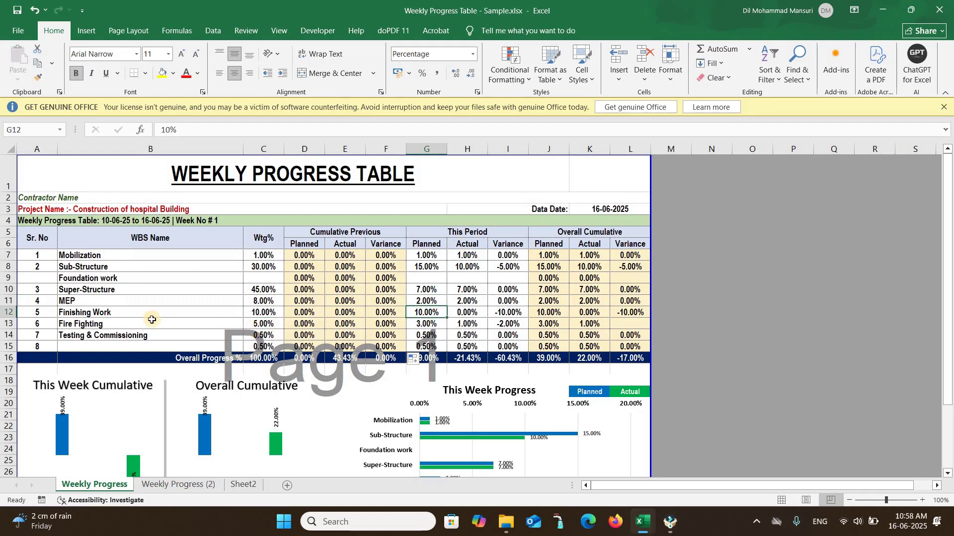
Set This Period's planned progress for Finishing Work to 5%
click(266, 313)
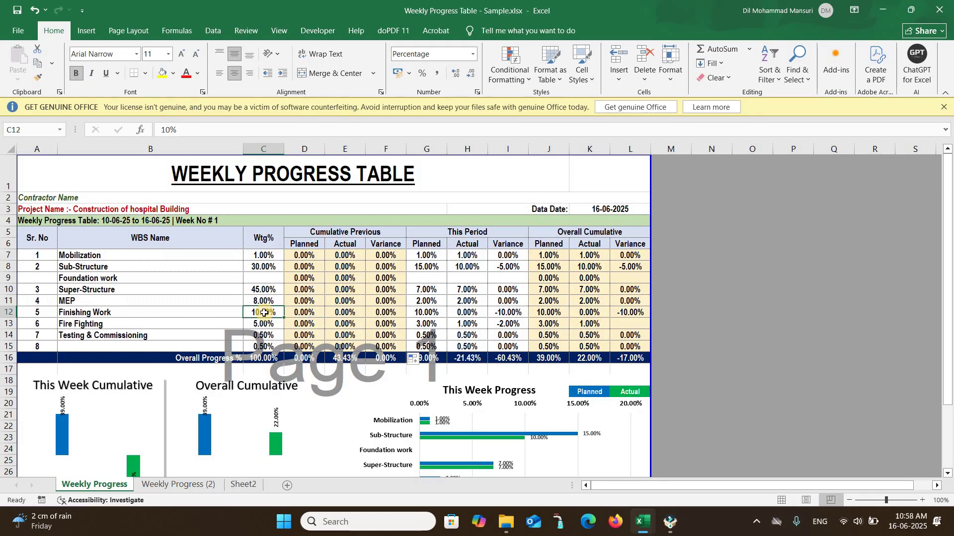
click(426, 315)
text(5)
key(Return)
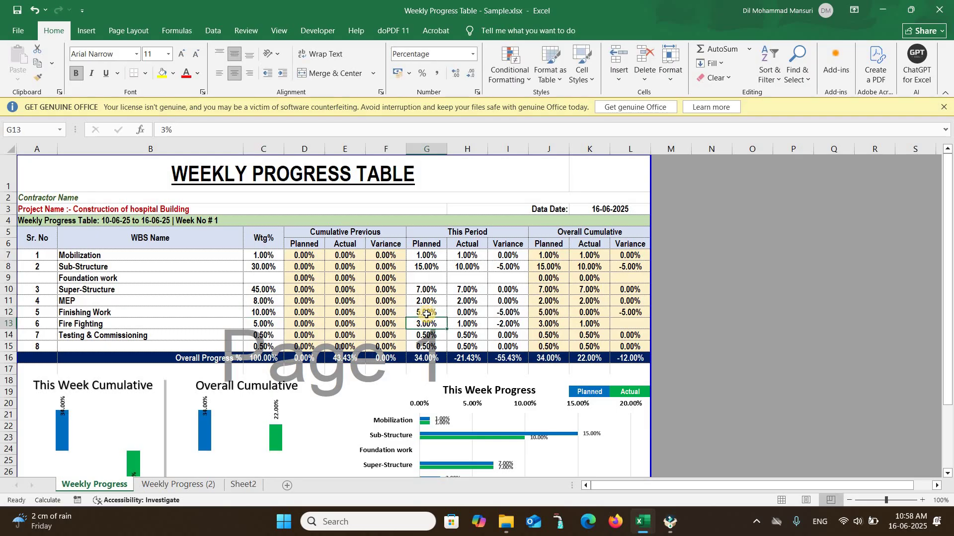
Compare the Wtg% values of Fire Fighting and Testing & Commissioning with their planned percentages for This Period
click(270, 328)
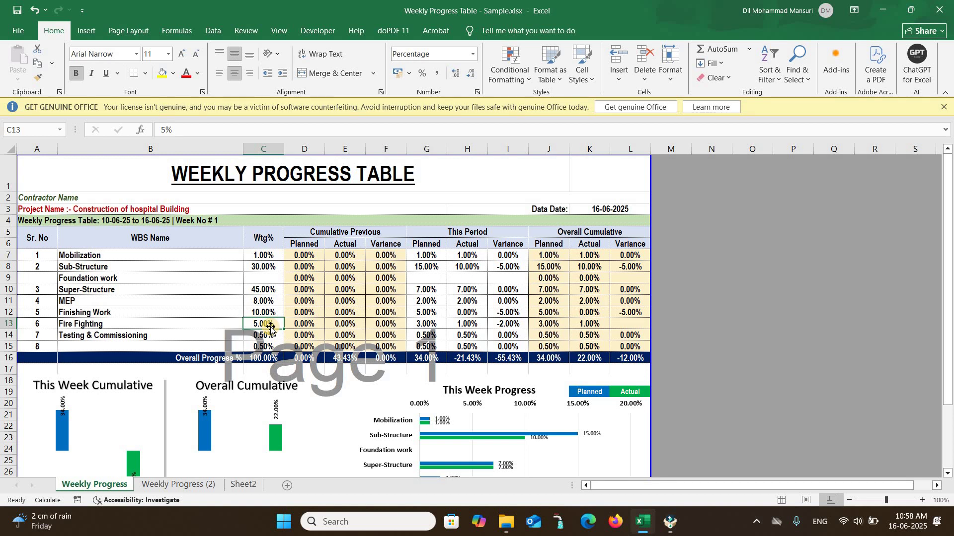
click(433, 324)
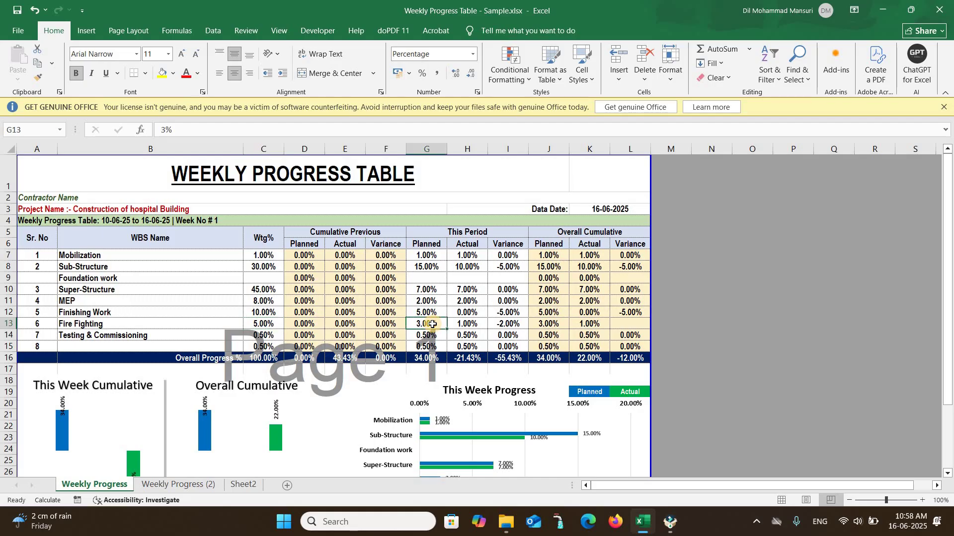
click(264, 338)
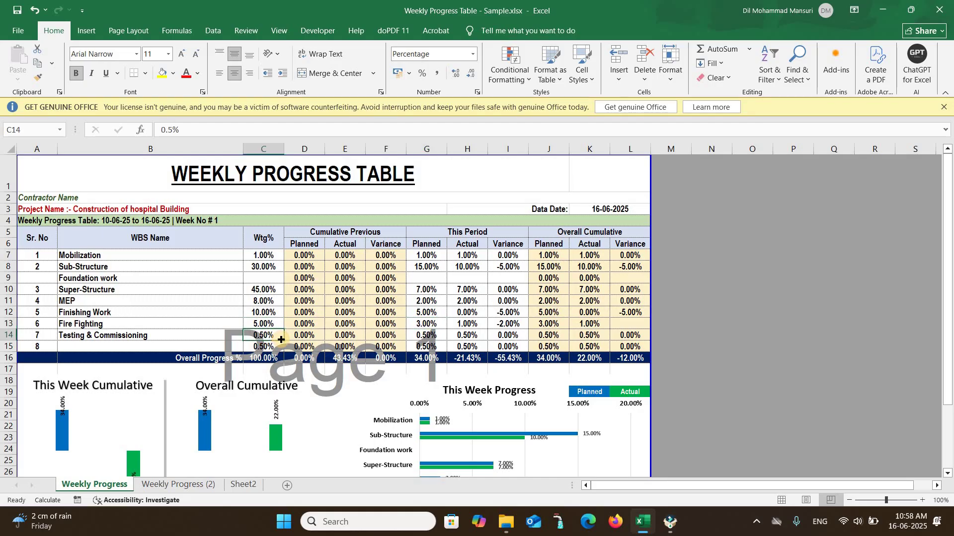
click(428, 336)
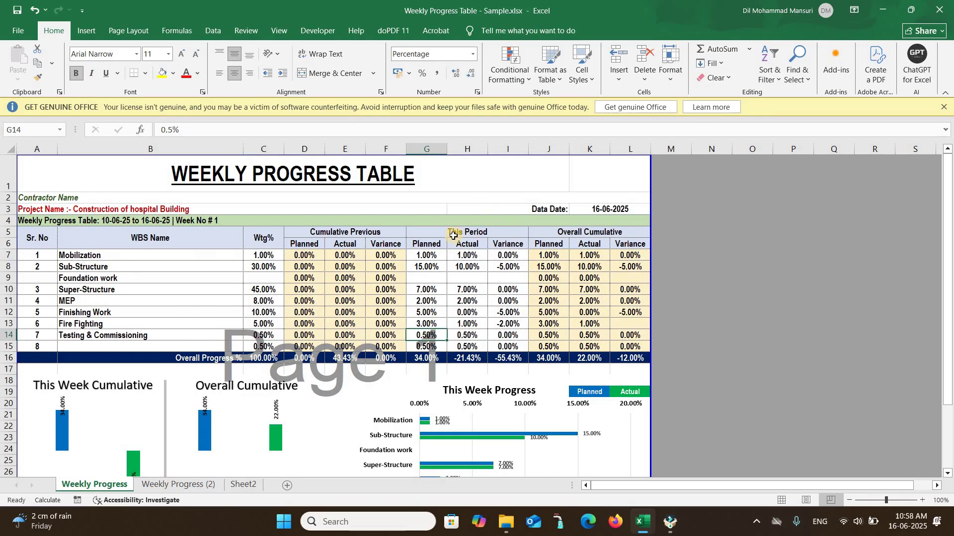
Examine This Period's actual column and compare planned against actual progress for Mobilization and Sub-Structure
click(477, 255)
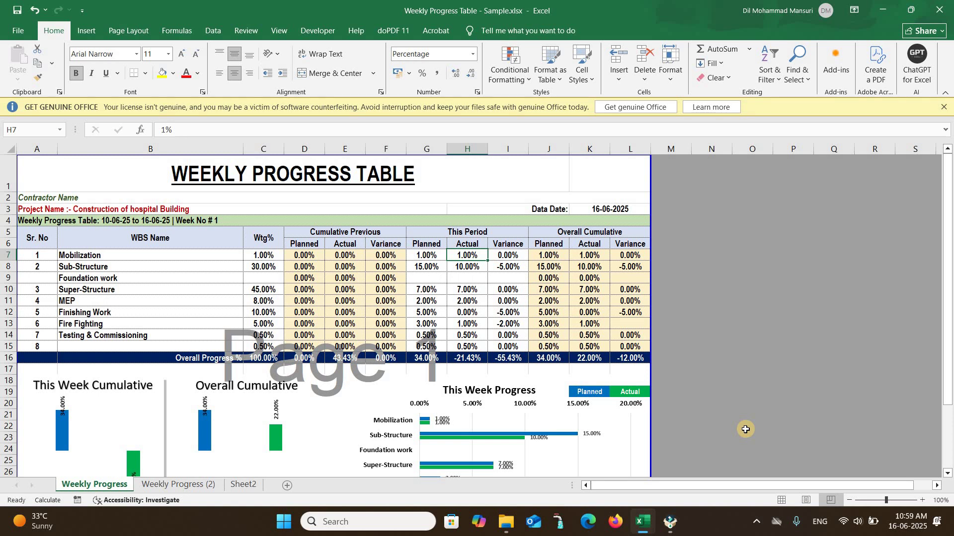
click(464, 344)
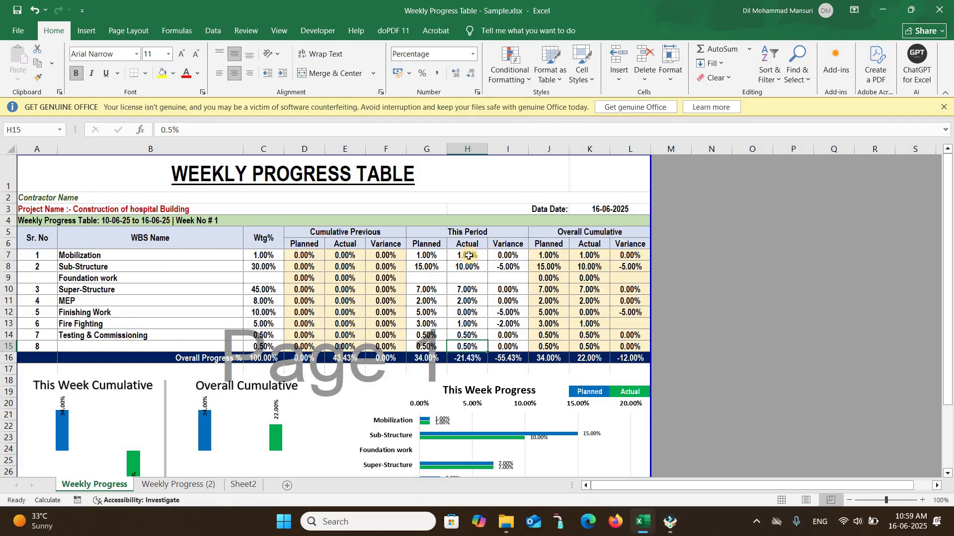
click(468, 256)
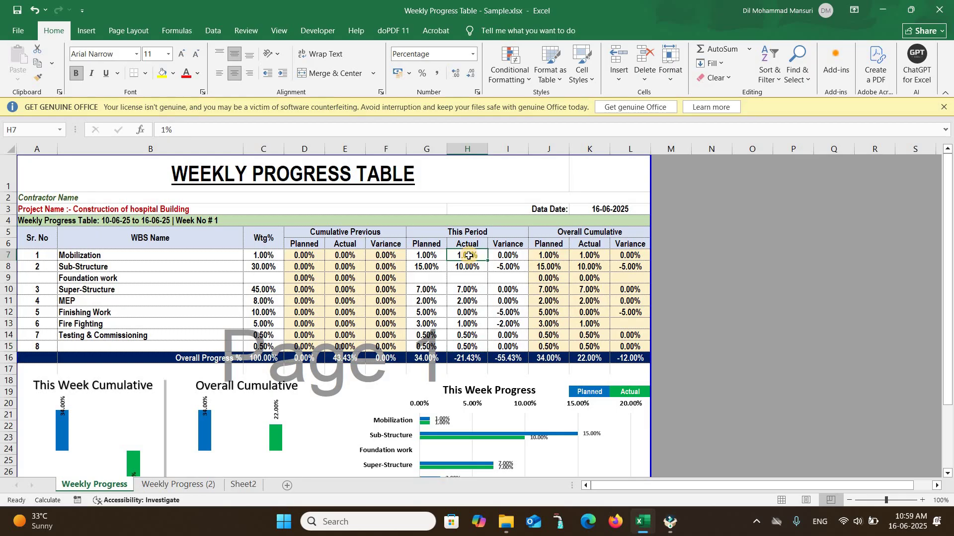
click(471, 267)
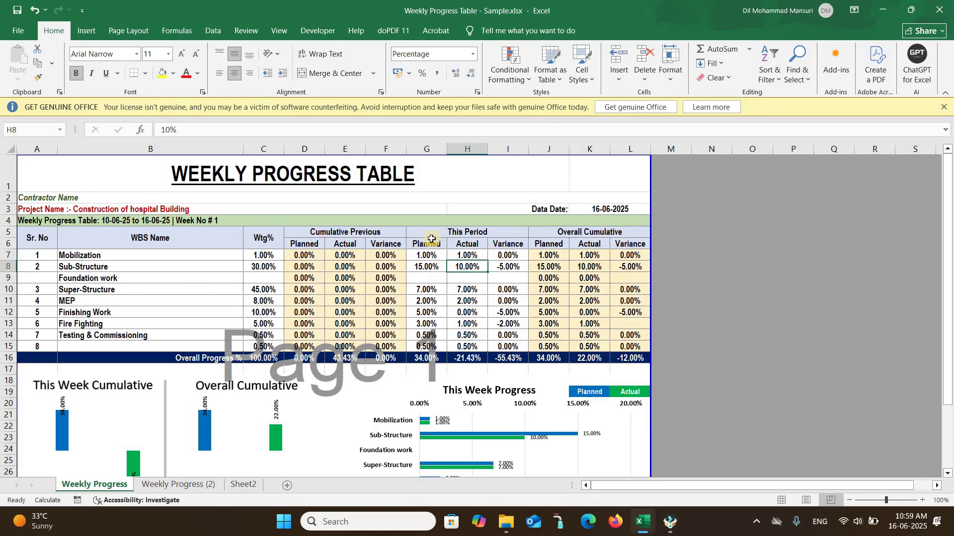
click(431, 256)
click(436, 267)
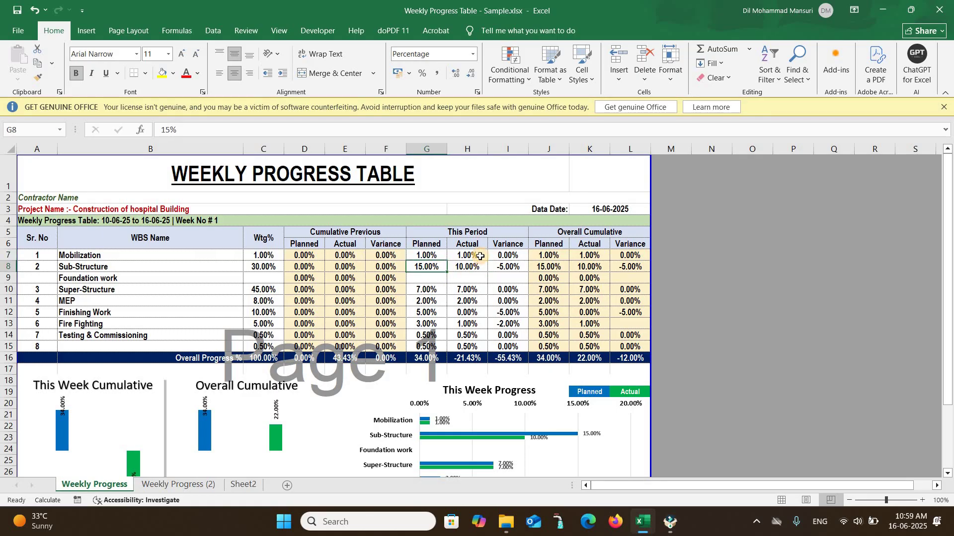
click(480, 256)
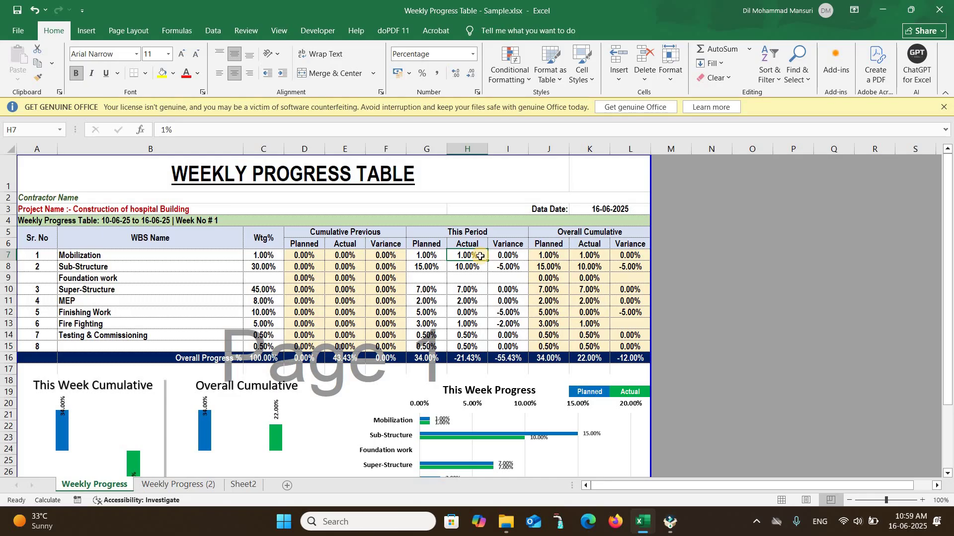
key(Down)
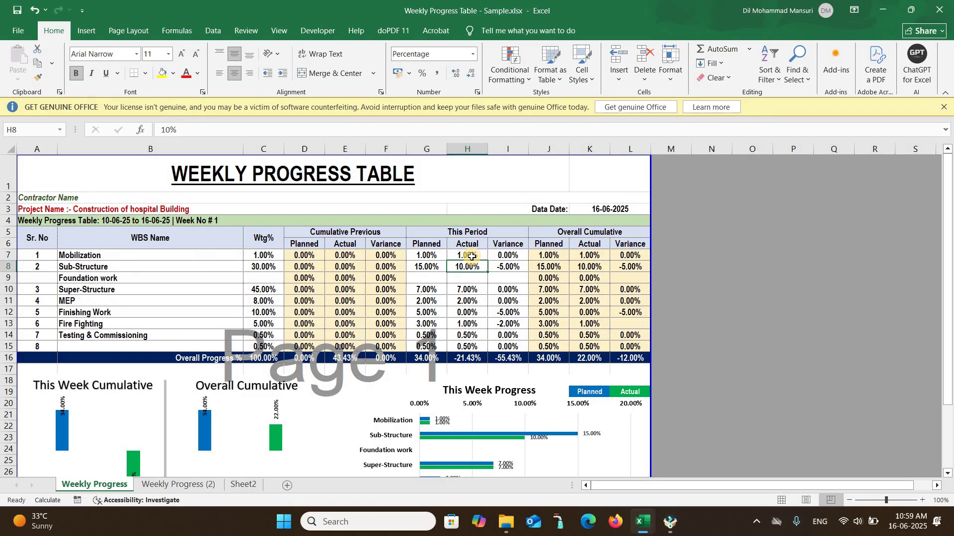
click(472, 256)
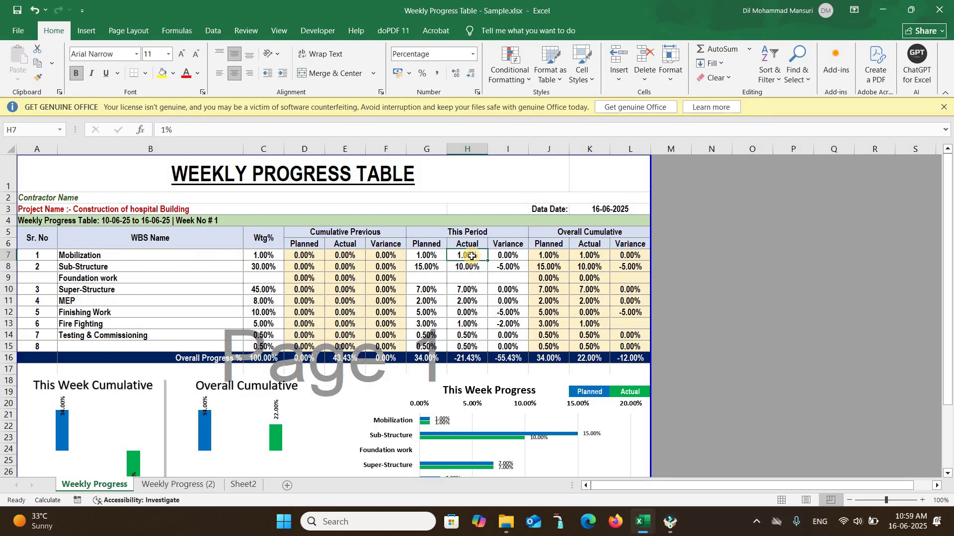
click(430, 256)
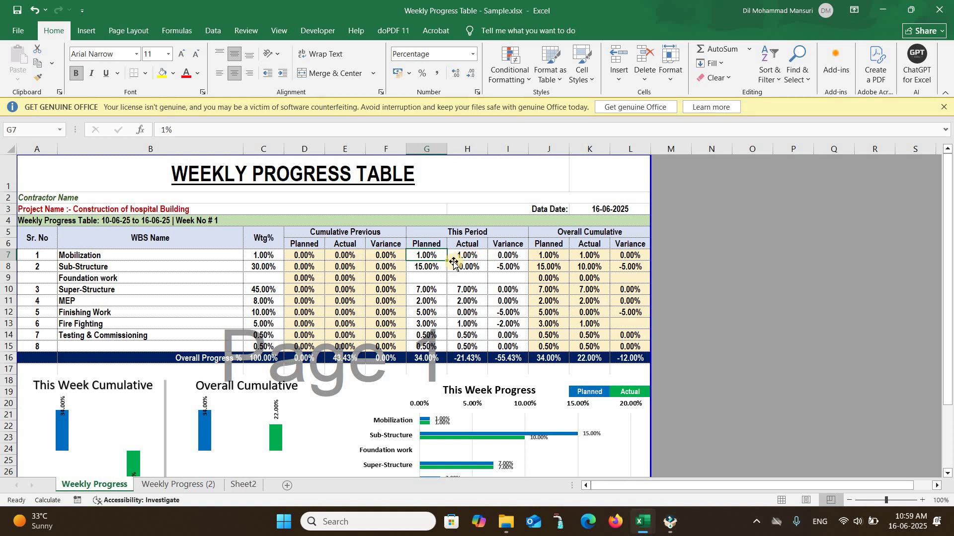
Compare This Period's planned and actual progress for Sub-Structure
click(467, 267)
click(425, 268)
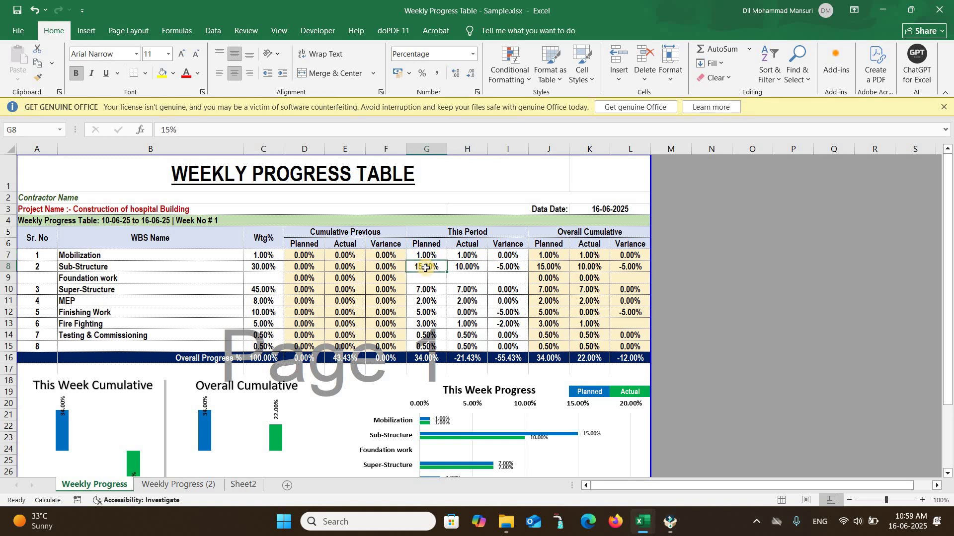
click(471, 266)
double_click(473, 266)
key(Return)
Set This Period's actual progress for Super-Structure to 5%
click(424, 289)
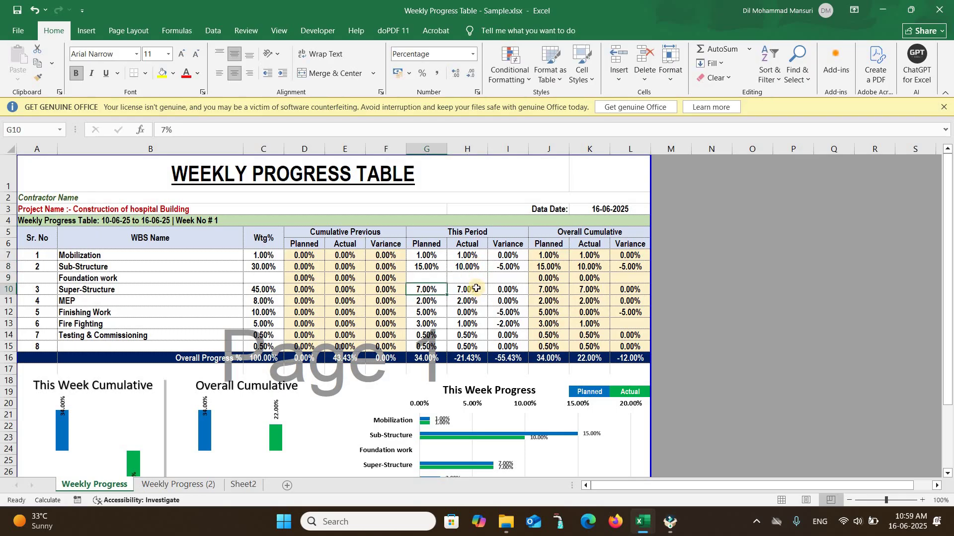
click(474, 289)
text(5)
key(Return)
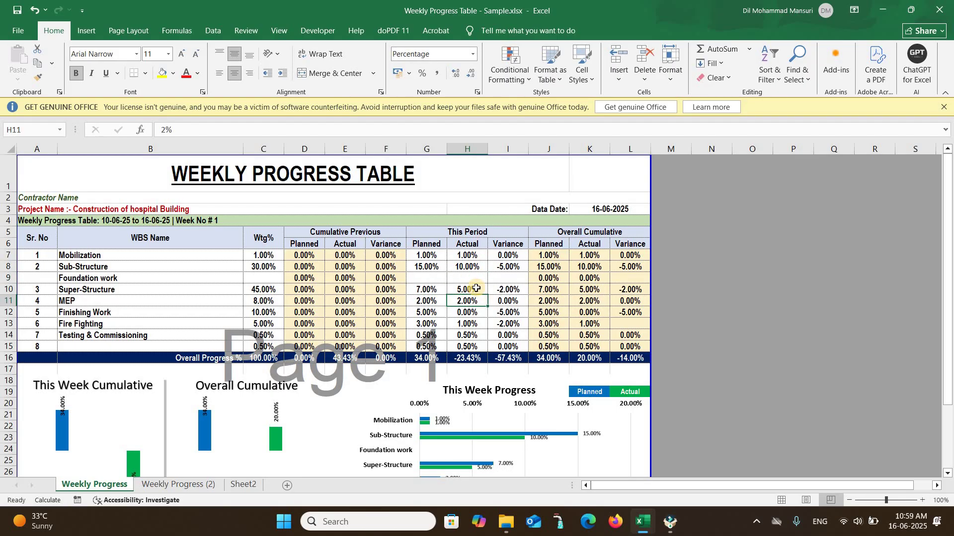
Compare This Period's planned and actual progress for MEP, Finishing Work and Fire Fighting
click(423, 302)
click(475, 301)
click(426, 313)
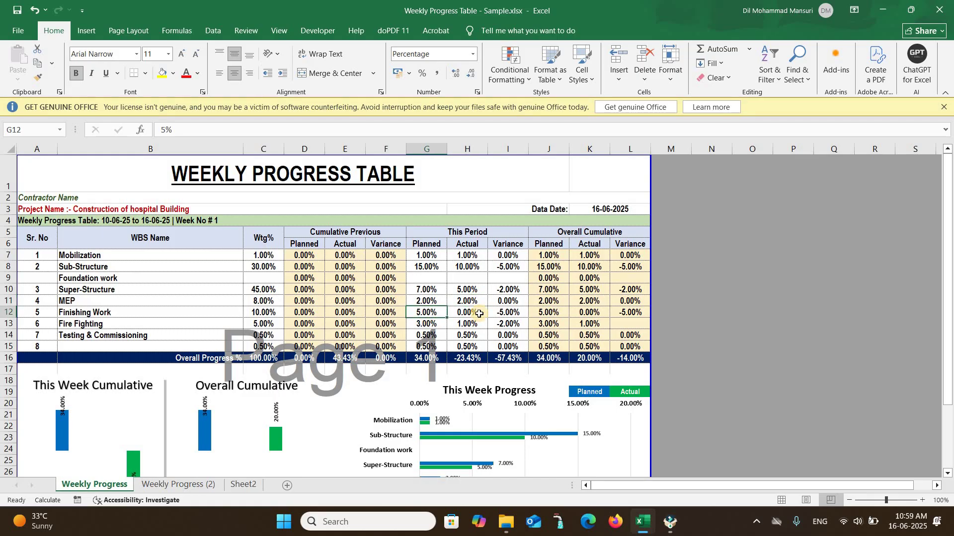
click(480, 314)
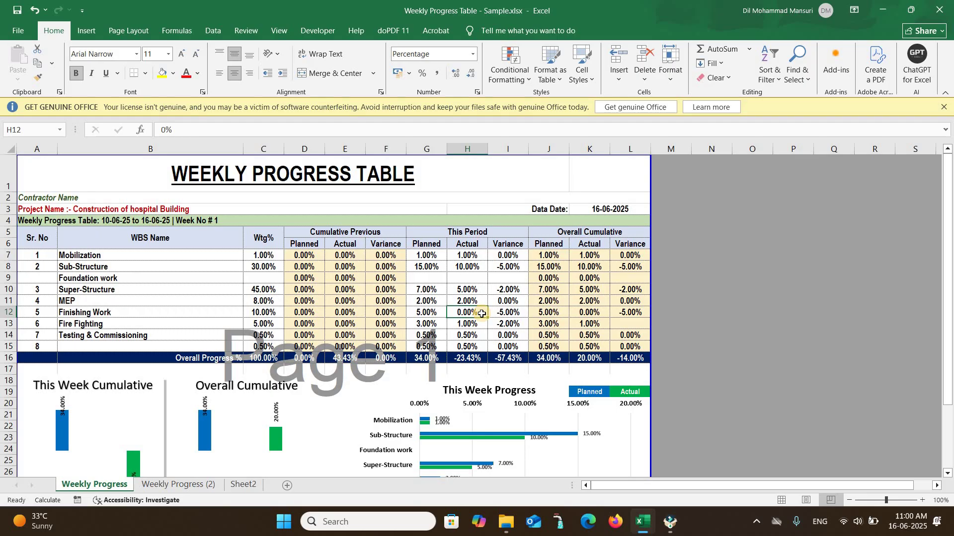
key(Down)
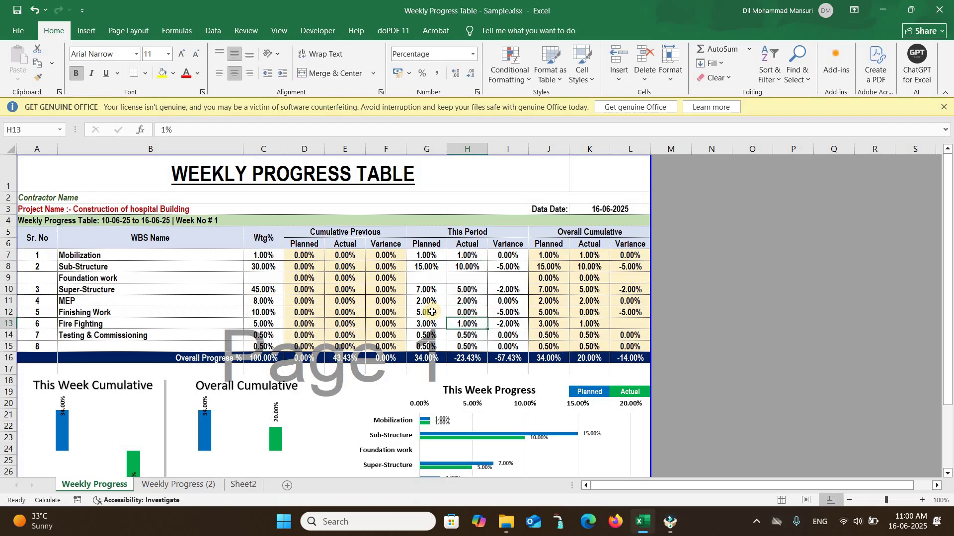
click(414, 325)
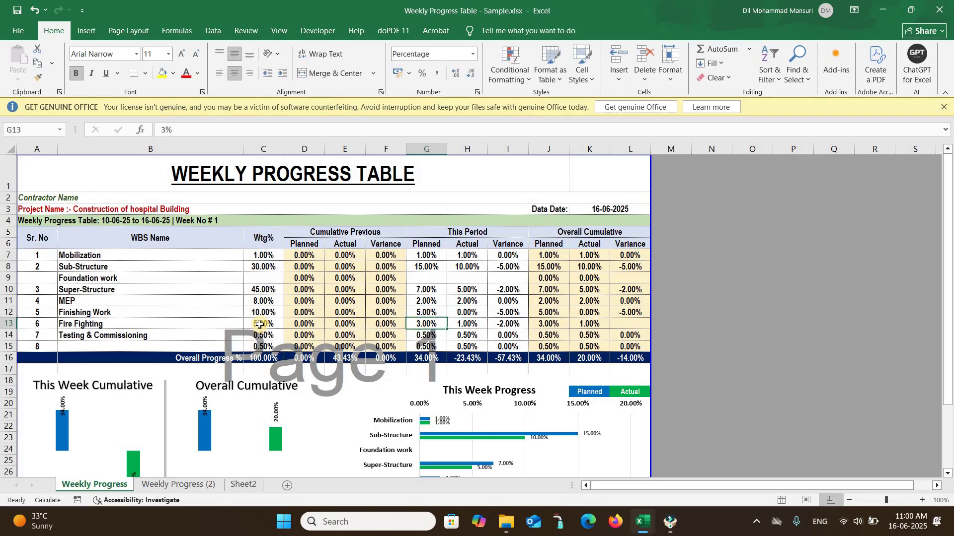
click(467, 324)
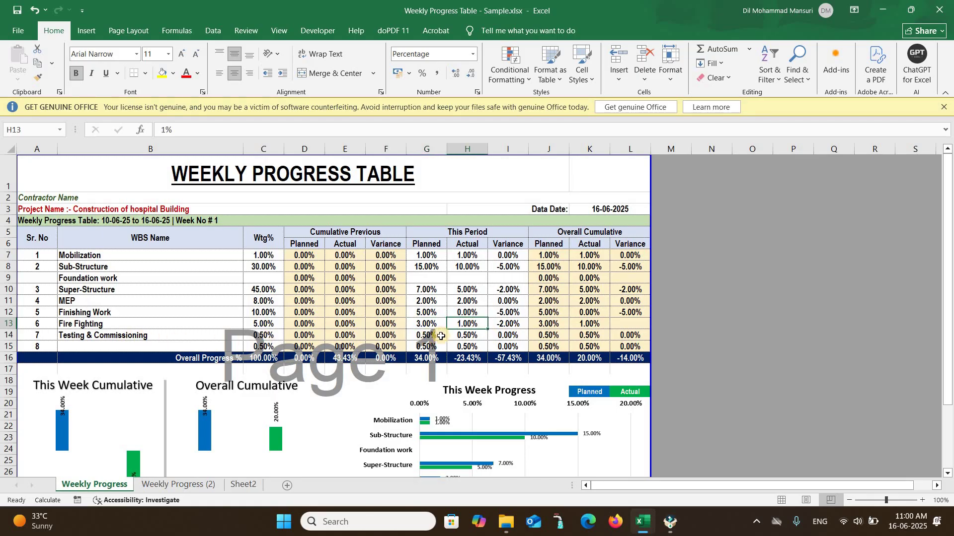
Set This Period's actual progress for Testing & Commissioning to 0.3%
click(421, 337)
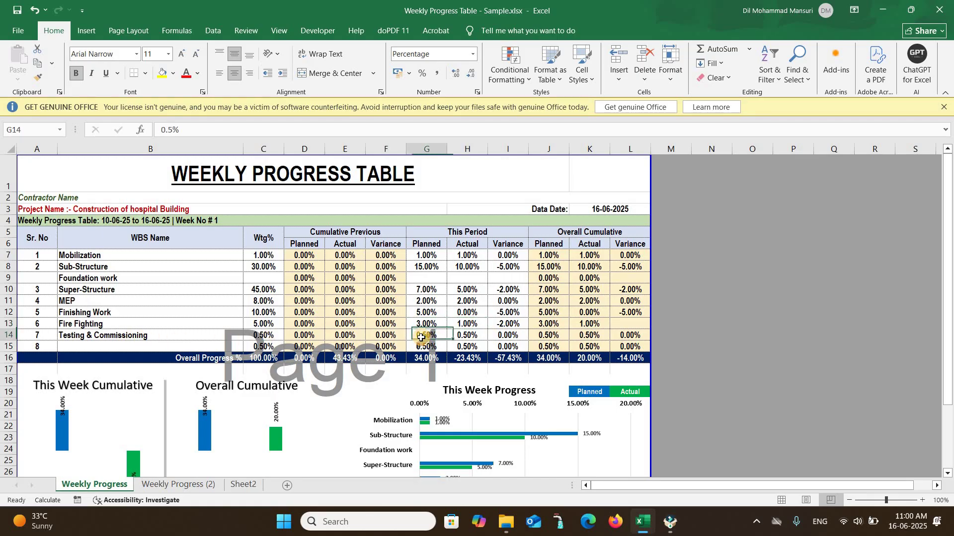
click(476, 337)
text(0.3)
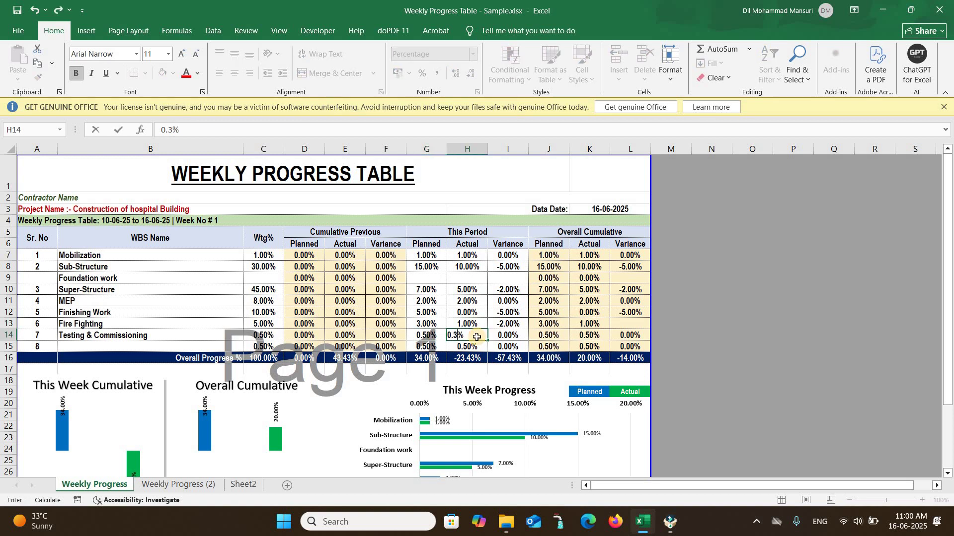
key(Return)
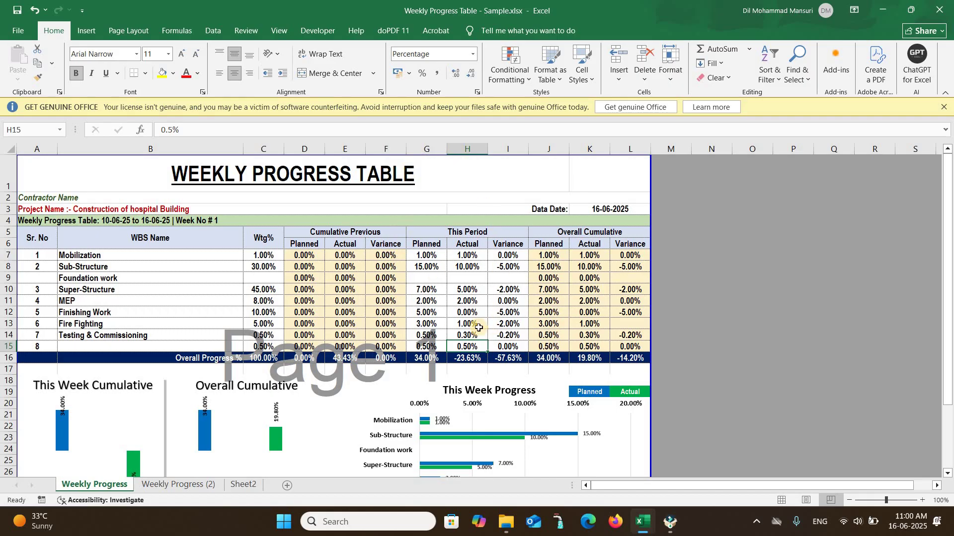
Examine how This Period's variance is calculated from planned and actual progress for Mobilization and Sub-Structure
click(511, 257)
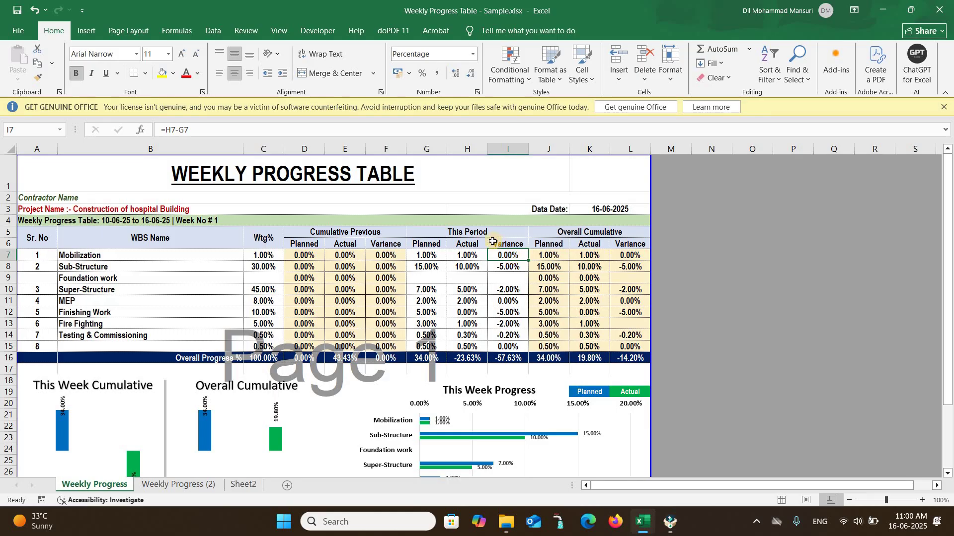
click(431, 258)
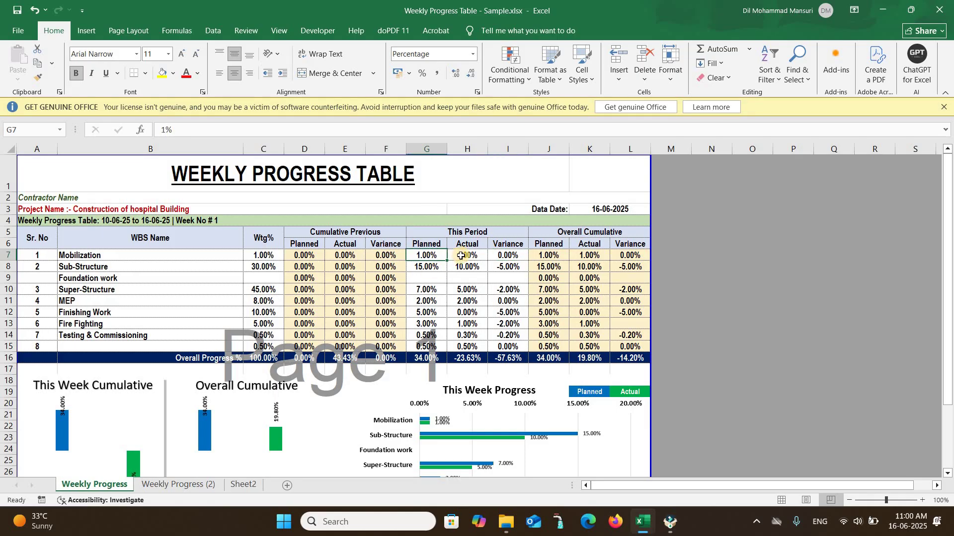
click(467, 256)
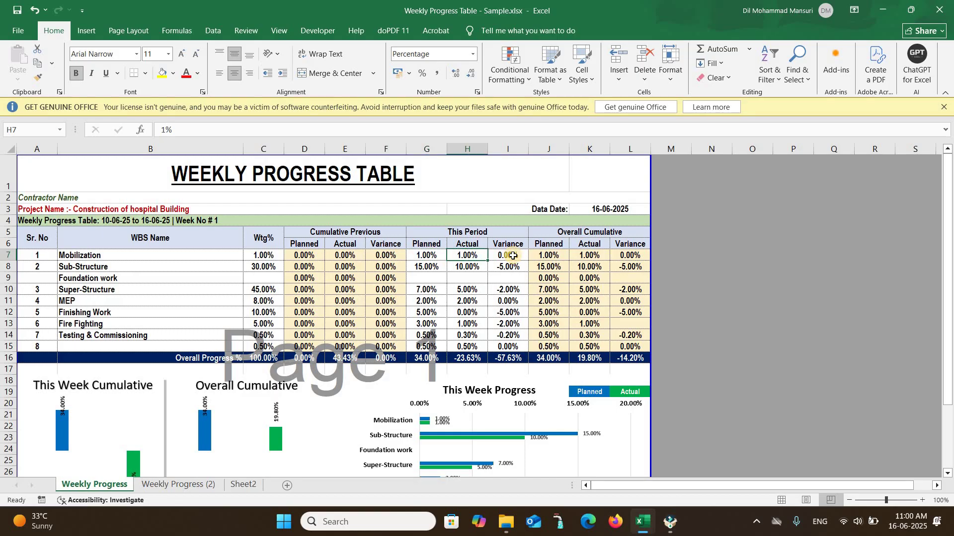
click(514, 256)
click(430, 268)
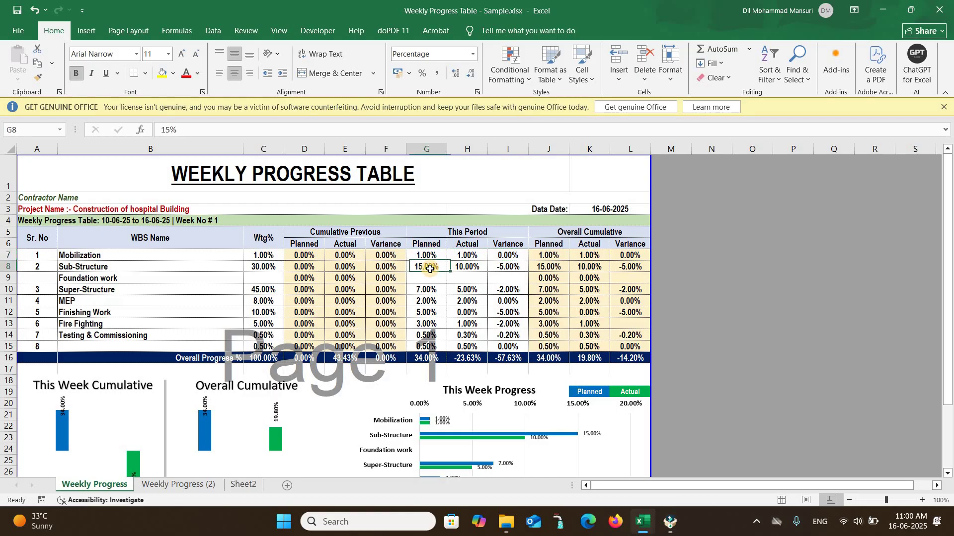
click(474, 267)
click(501, 268)
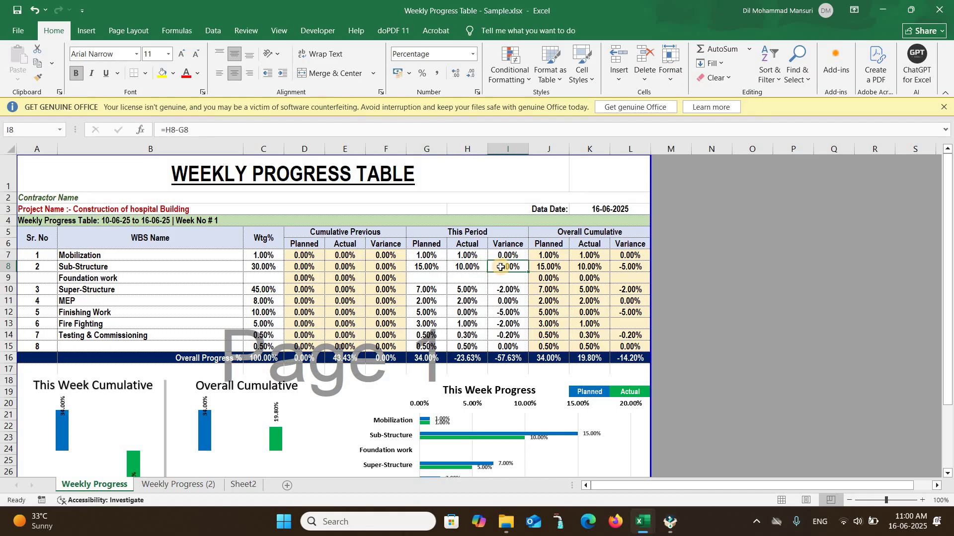
Check This Period's variance against planned and actual progress for Super-Structure, Finishing Work and Fire Fighting
click(508, 294)
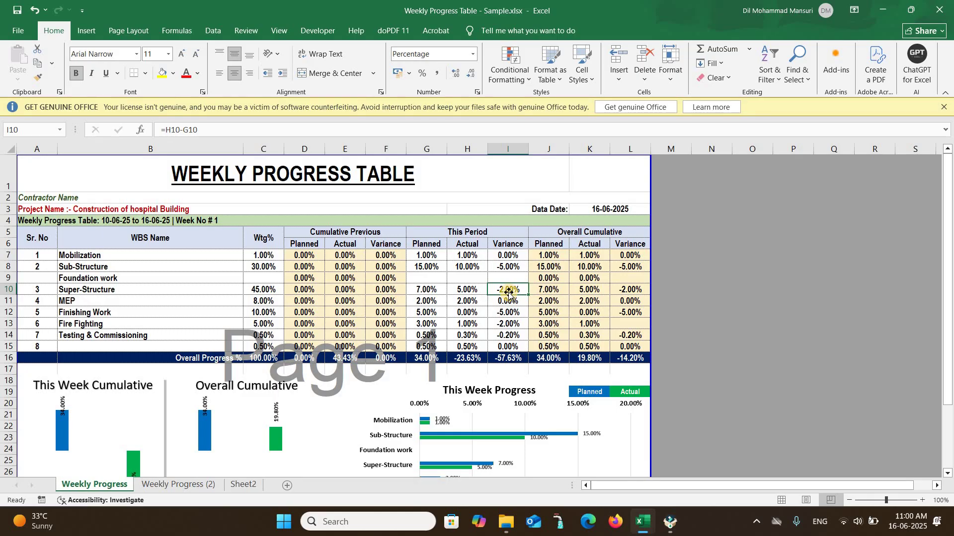
click(469, 290)
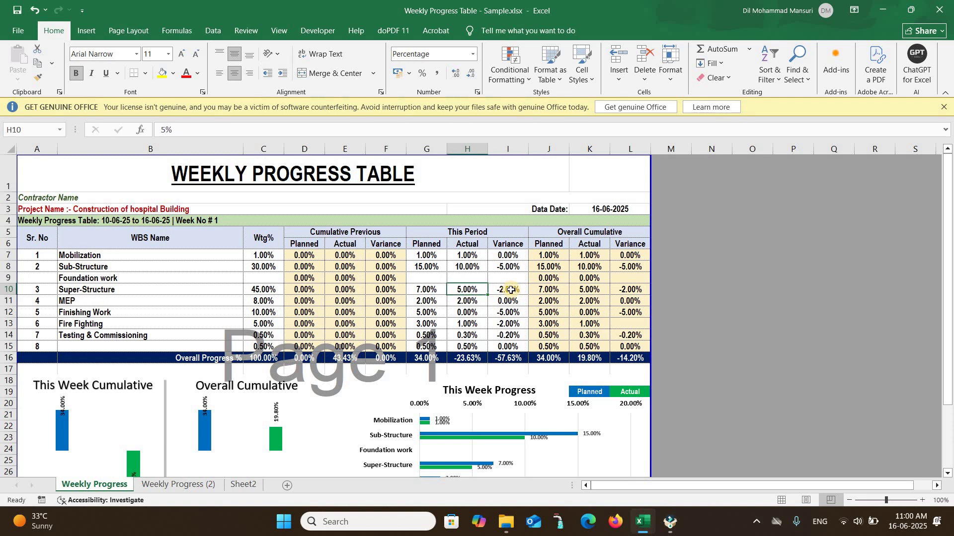
click(511, 290)
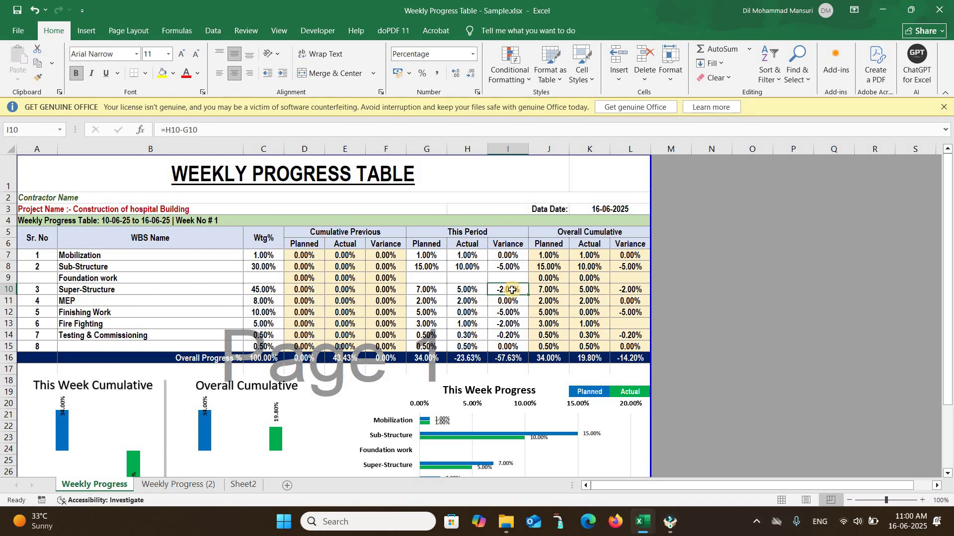
click(508, 313)
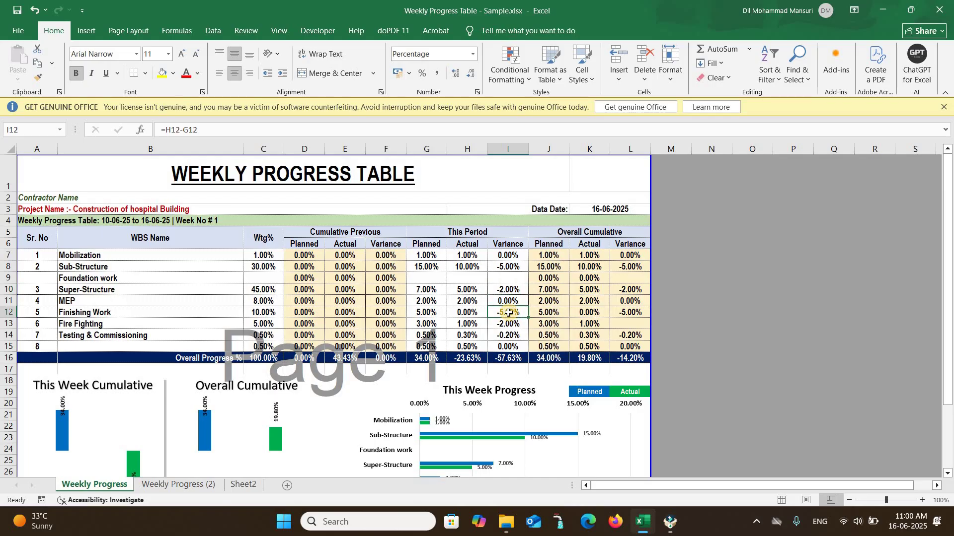
click(427, 312)
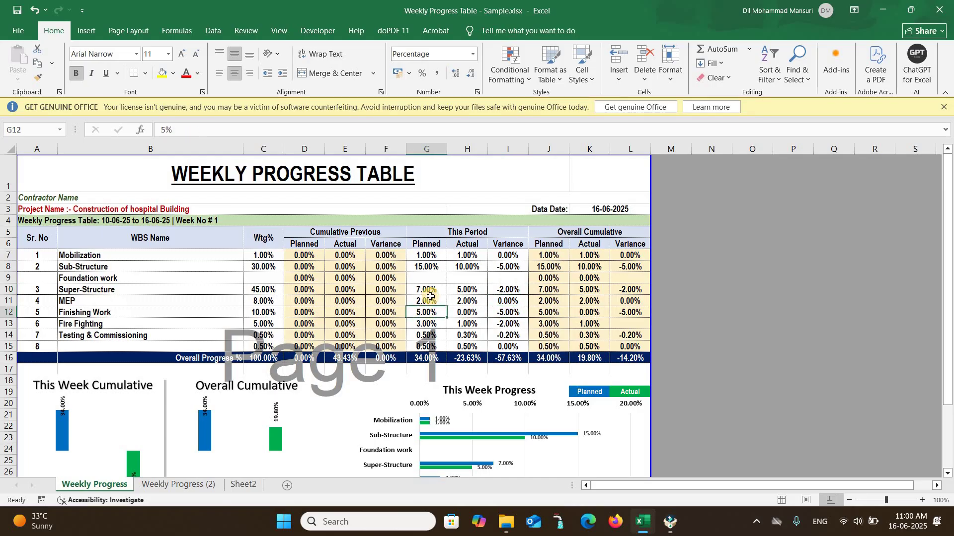
click(433, 325)
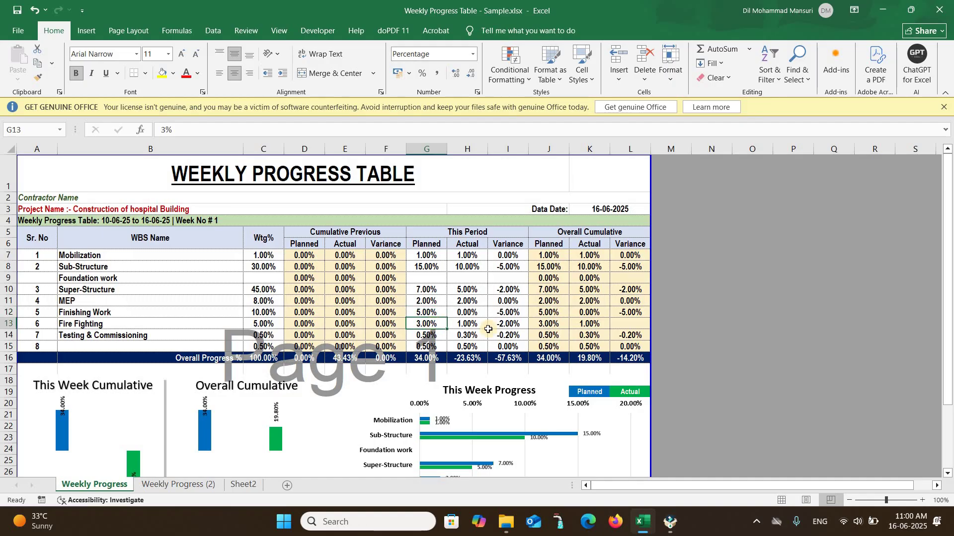
click(514, 325)
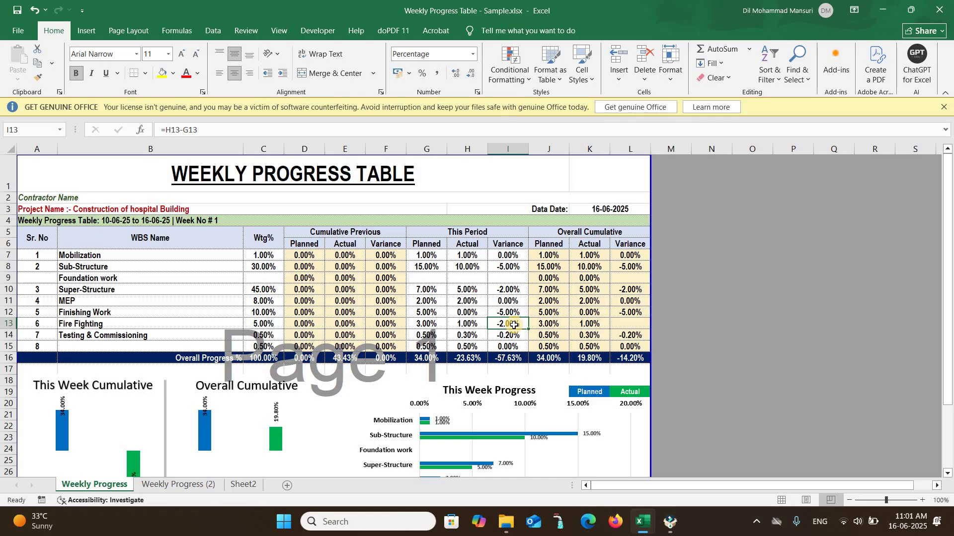
Set This Period's actual progress for Super-Structure to 10%
click(440, 289)
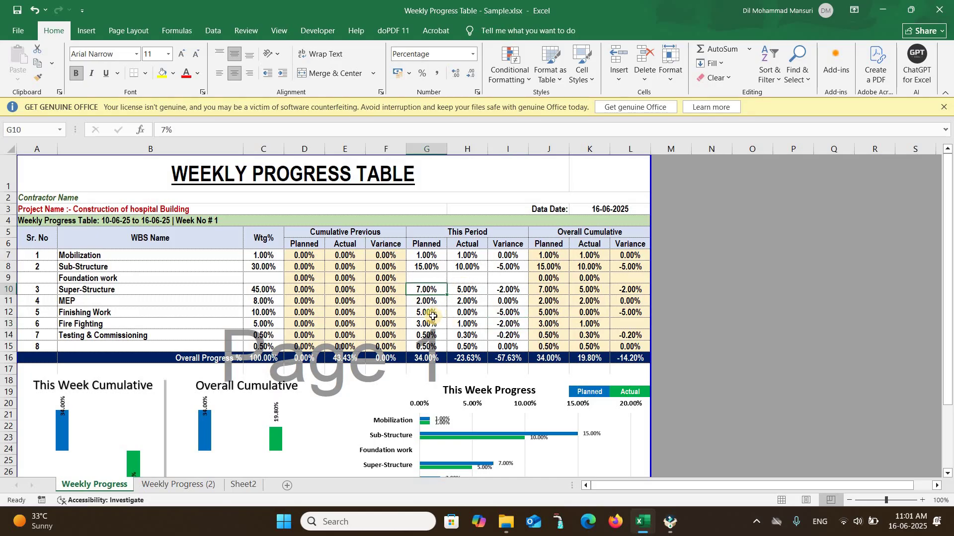
click(476, 288)
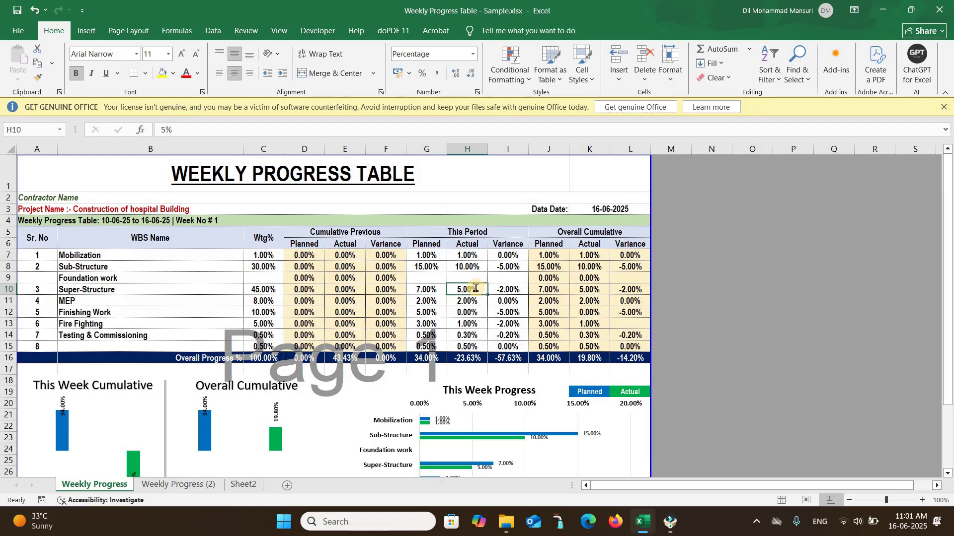
text(10)
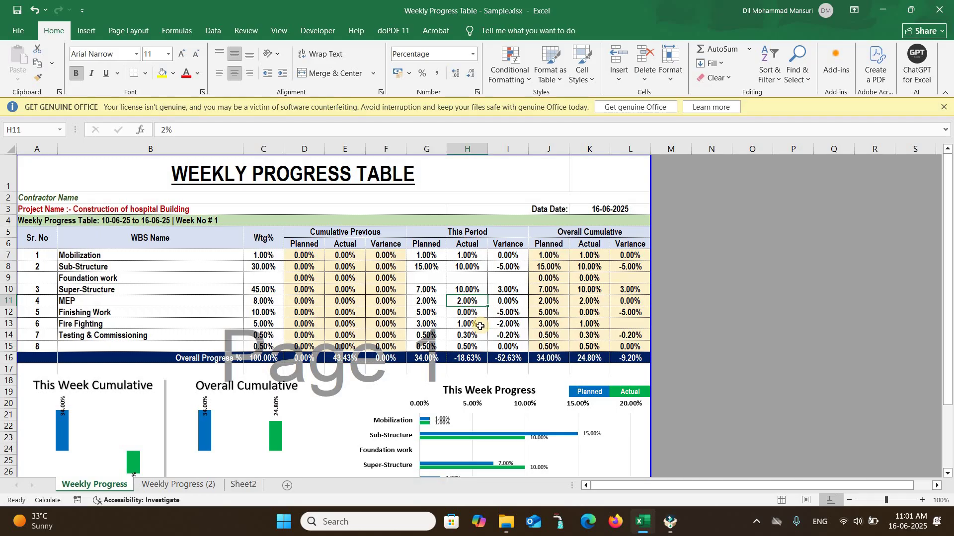
Examine Mobilization's Overall Cumulative planned, actual and variance formulas and the previous and current period cells they draw on
click(546, 256)
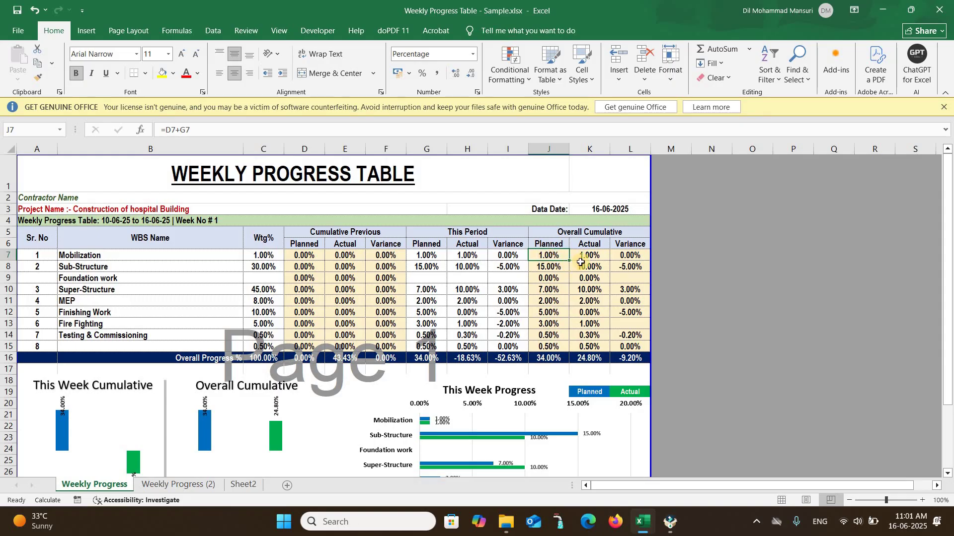
key(Right)
click(546, 257)
click(302, 259)
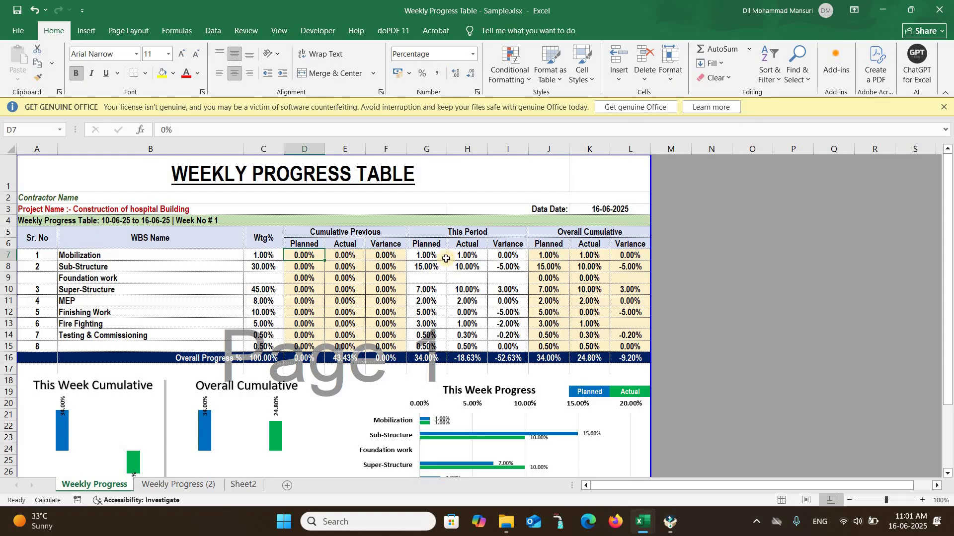
click(437, 255)
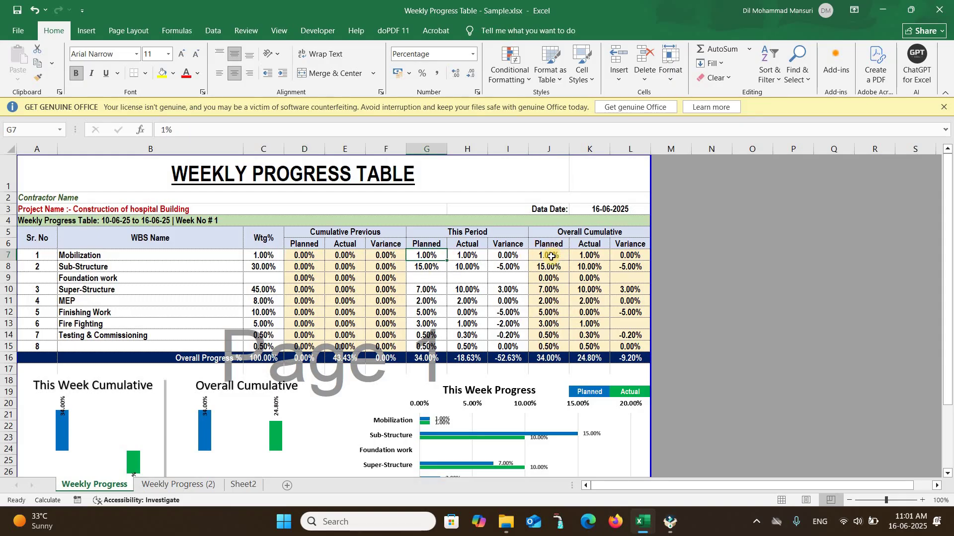
click(550, 255)
click(599, 254)
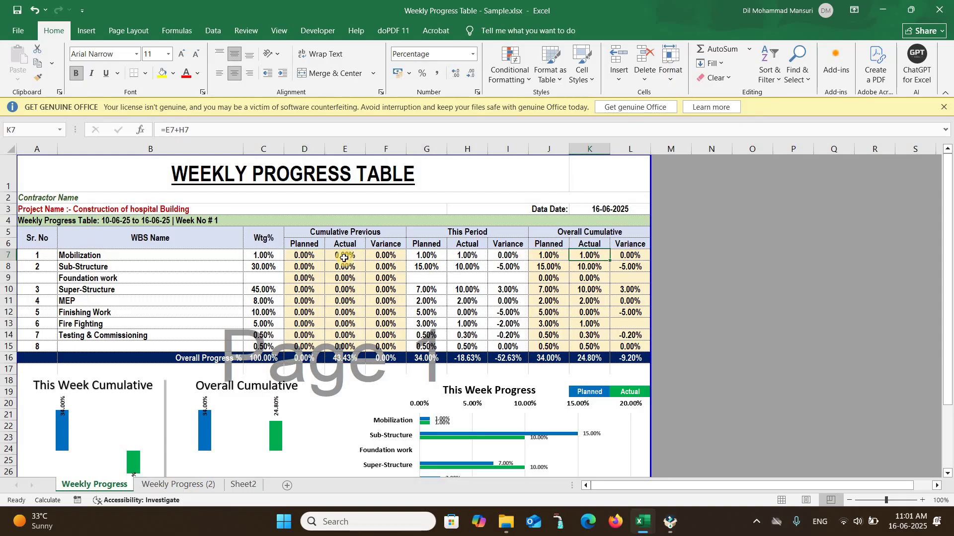
click(343, 258)
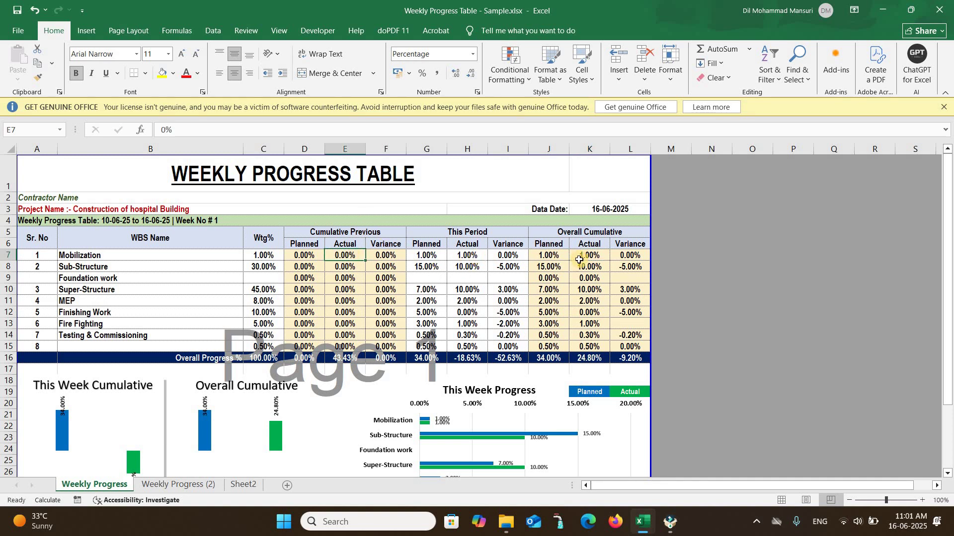
double_click(629, 255)
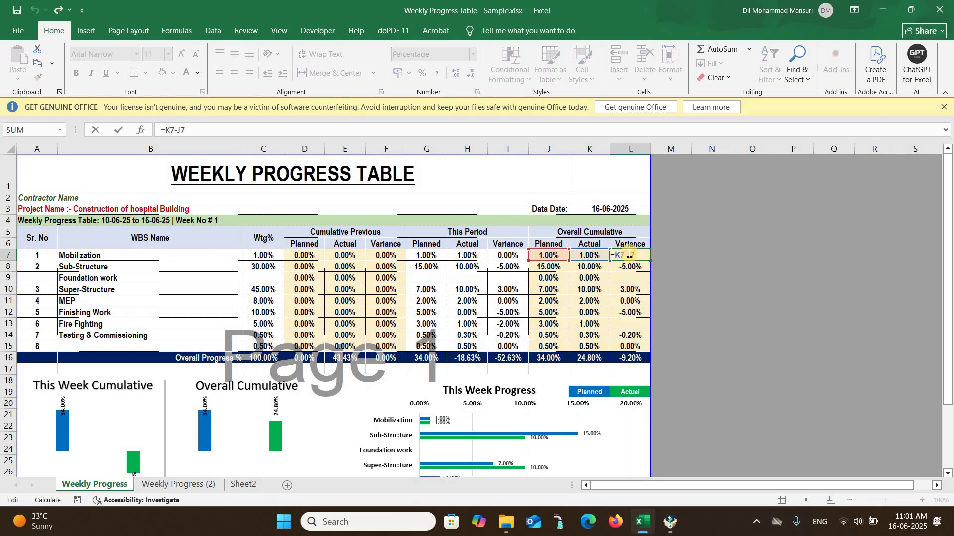
key(Return)
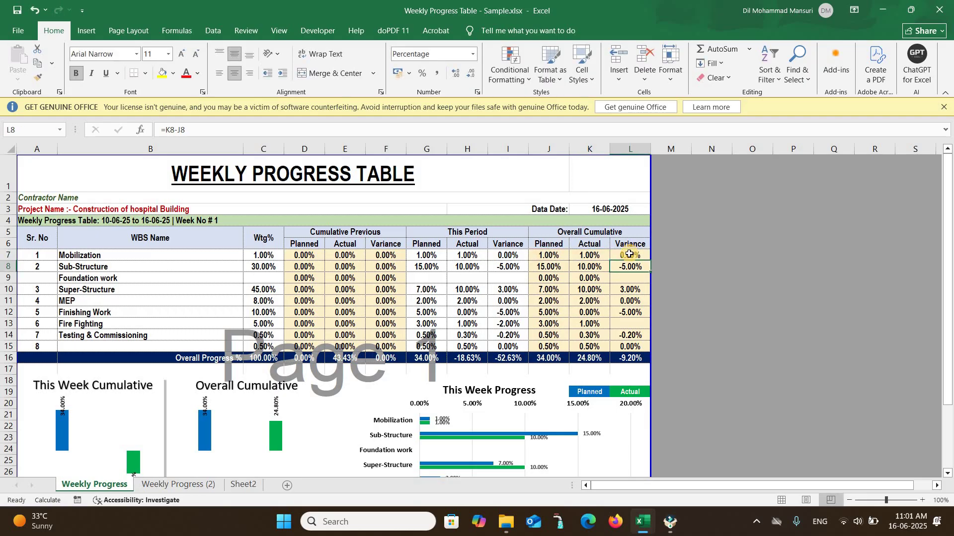
Review the Foundation work row and the weekly and overall progress charts below the table
click(122, 289)
key(Up)
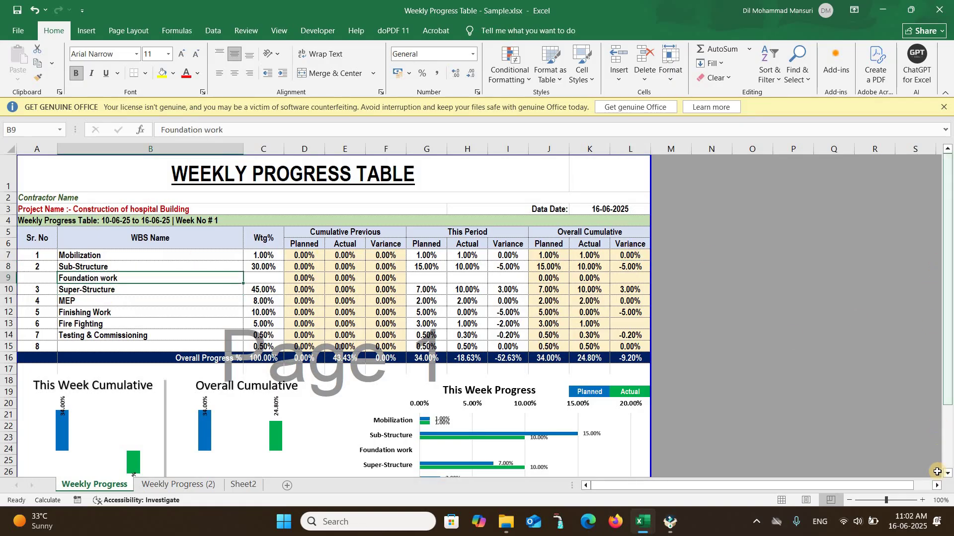
scroll(950, 474, down, 3)
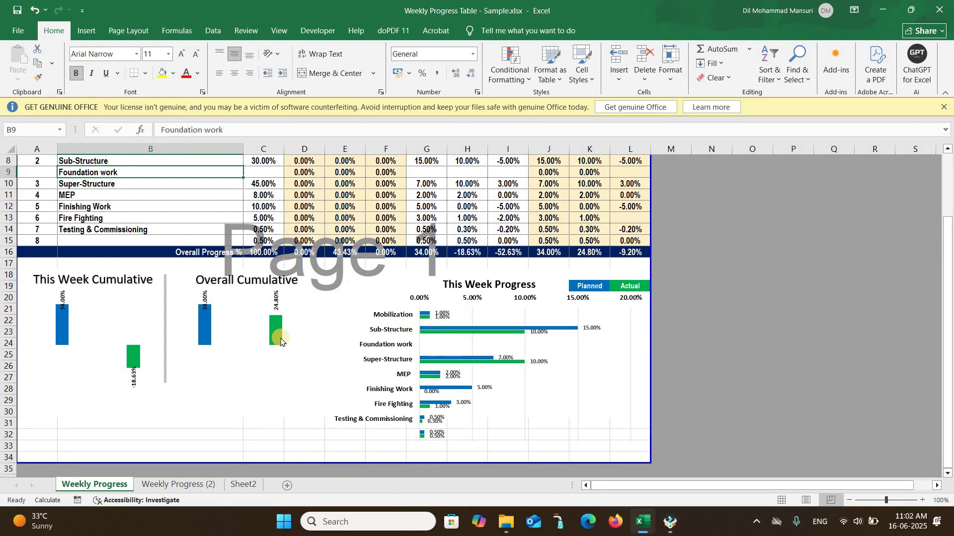
click(96, 310)
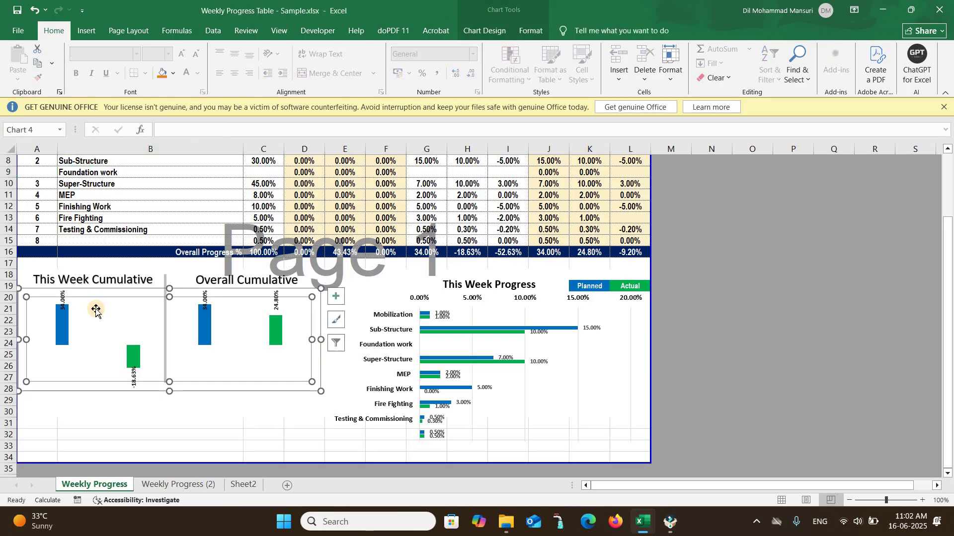
click(158, 414)
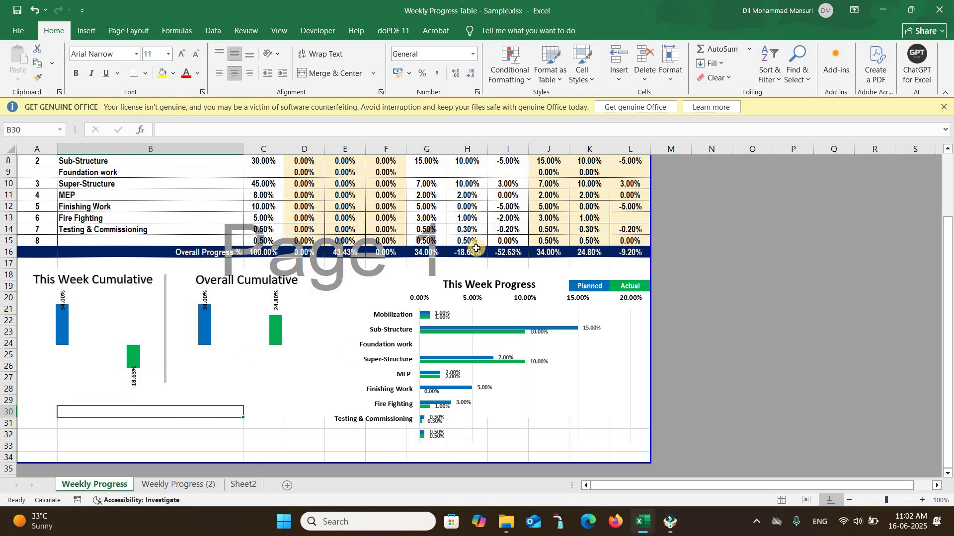
Open This Period's actual formula in the Overall Progress % row for inspection
scroll(475, 248, up, 3)
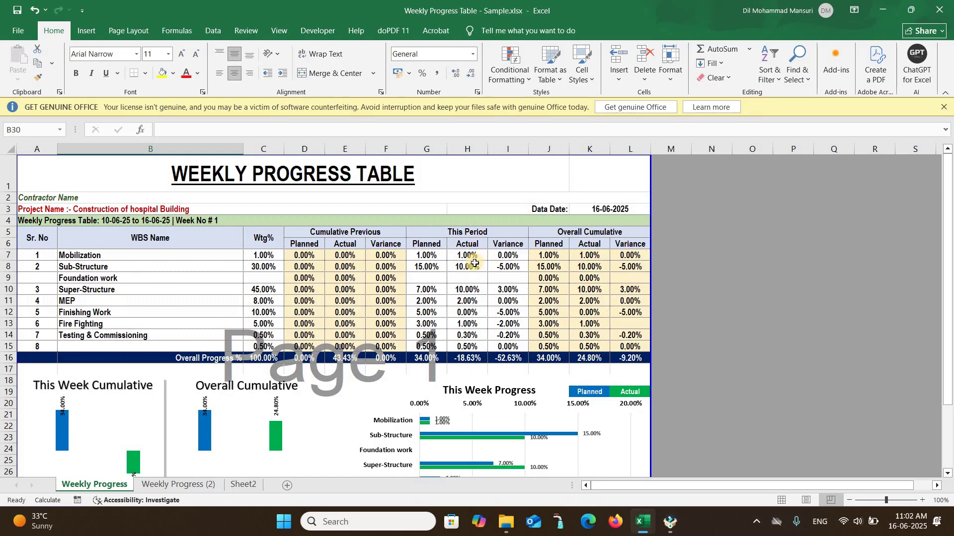
double_click(467, 359)
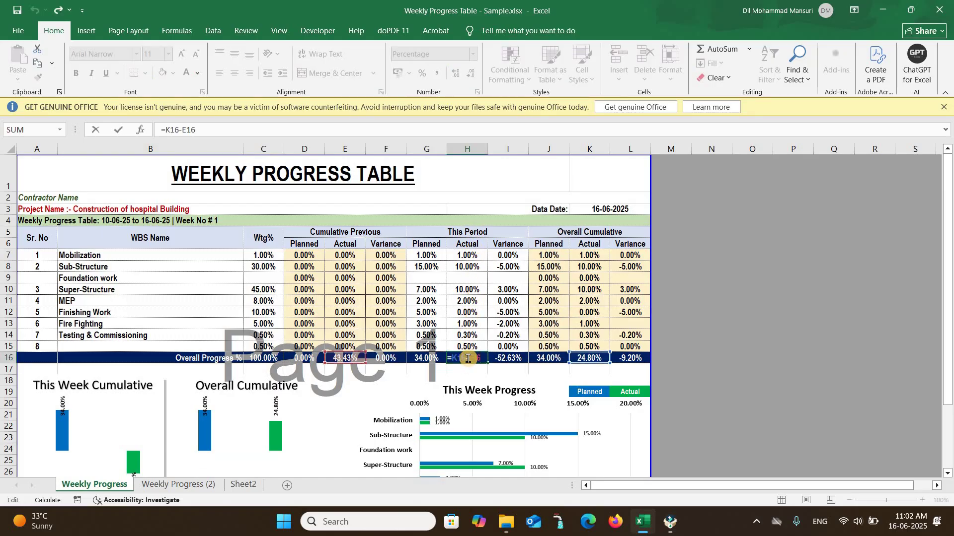